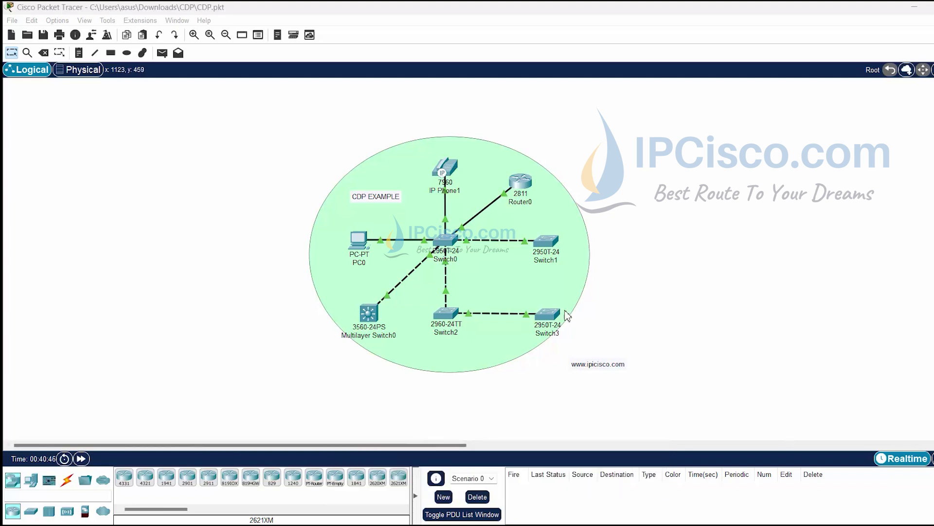
# - Open Switch0's console, enter global configuration mode and turn CDP on globally with cdp run
pyautogui.click(447, 243)
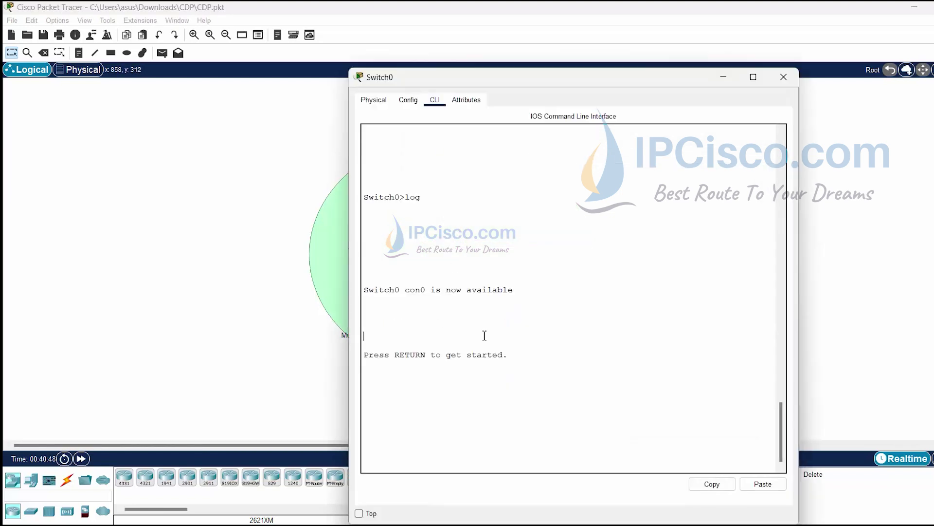
pyautogui.press('Return')
pyautogui.press('Return')
pyautogui.press('Return')
pyautogui.write('enable')
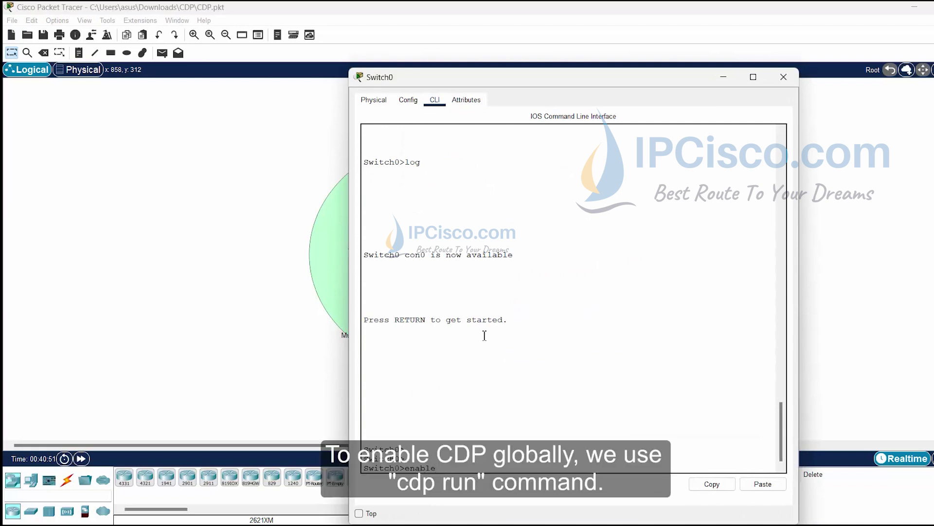
pyautogui.press('Return')
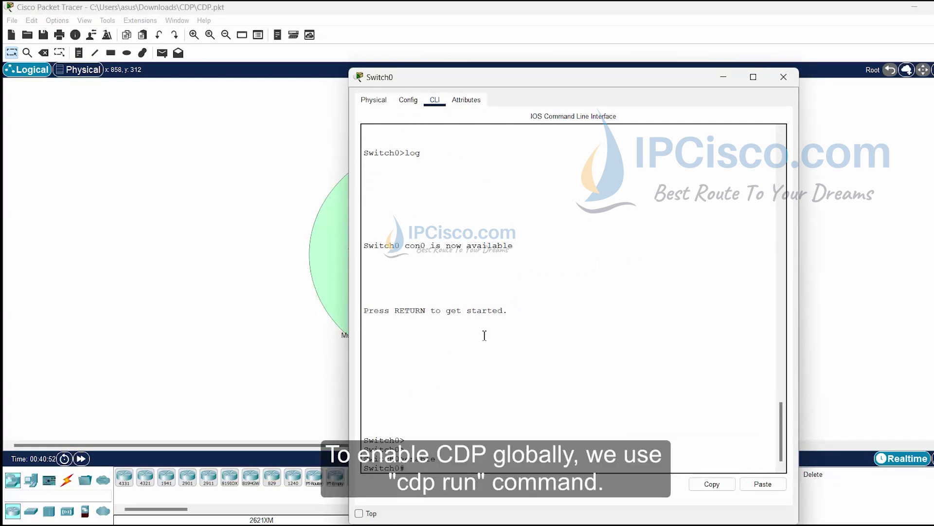
pyautogui.write('configure terminal')
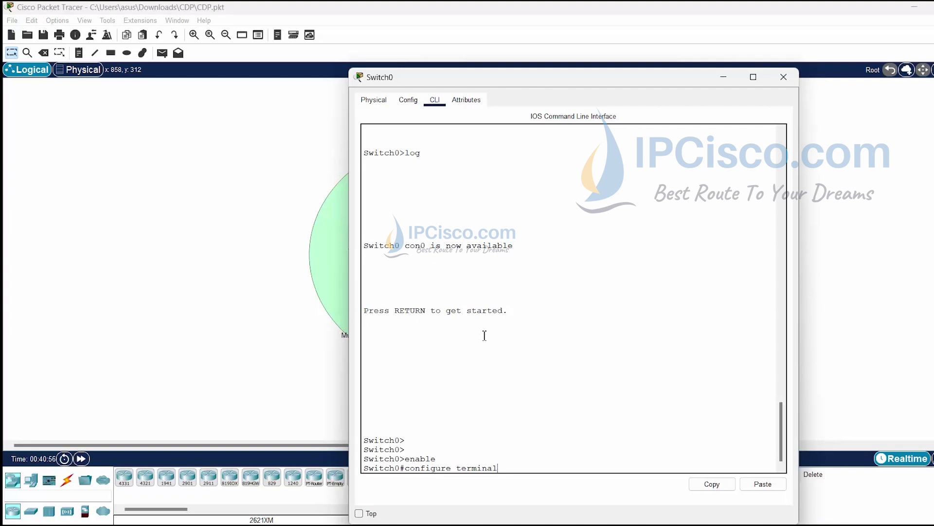
pyautogui.press('Return')
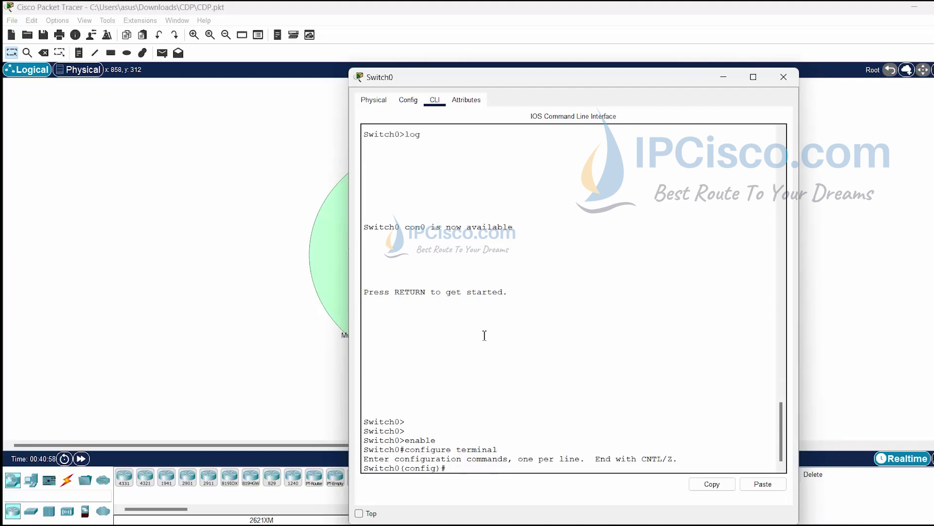
pyautogui.write('cdp')
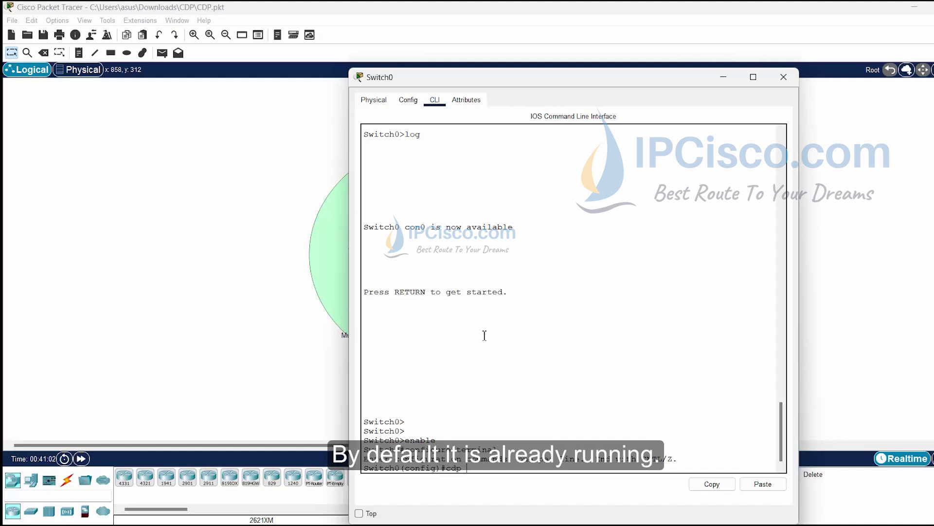
pyautogui.write(' run')
pyautogui.press('Return')
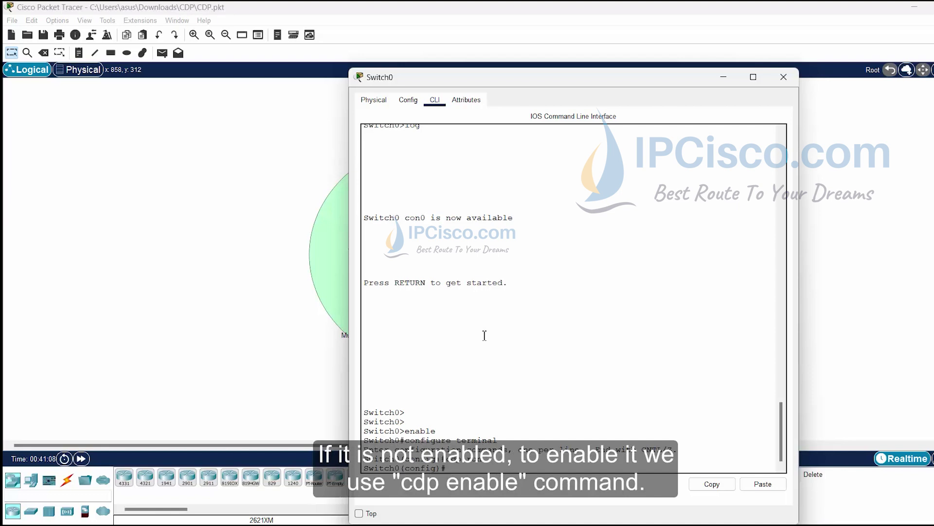
pyautogui.press('Return')
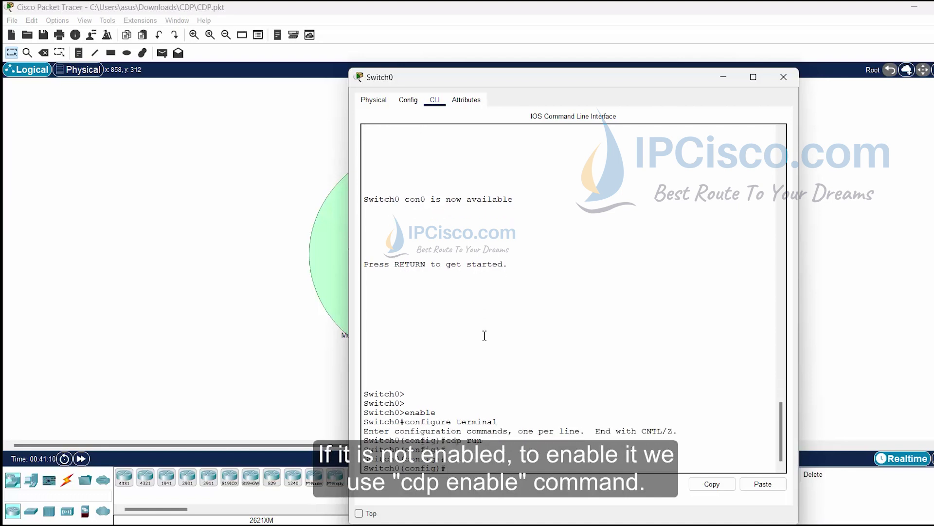
# - Enable CDP on interface FastEthernet 0/1 and exit back to global configuration
pyautogui.write('interface fas')
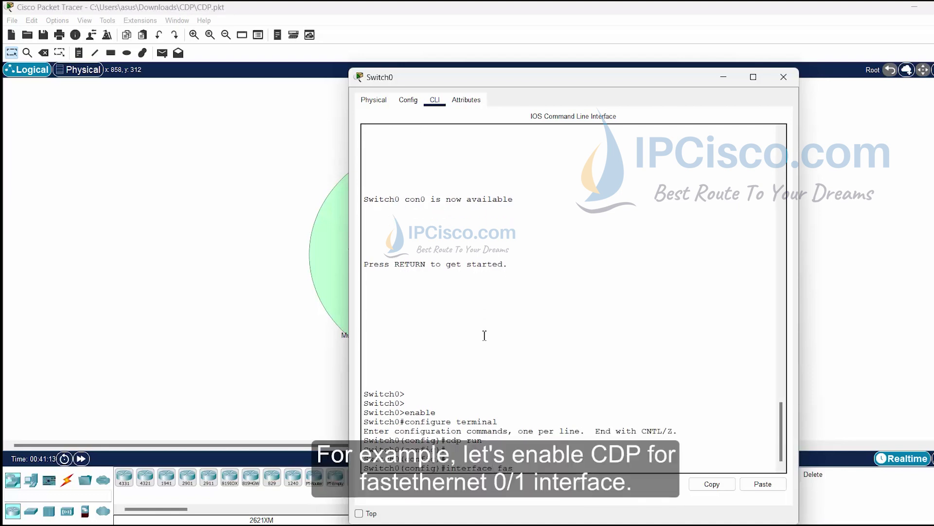
pyautogui.press('Tab')
pyautogui.write('0')
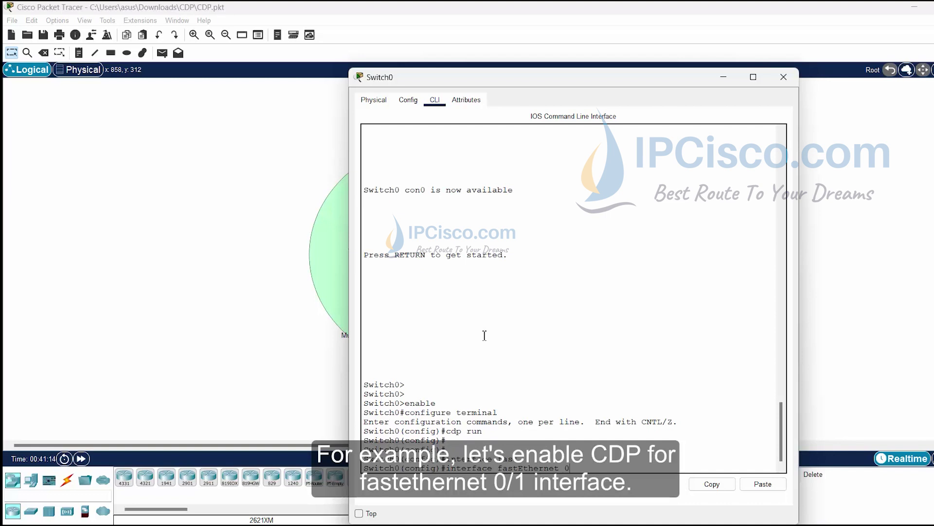
pyautogui.write('/1')
pyautogui.press('Return')
pyautogui.write('cdp ena')
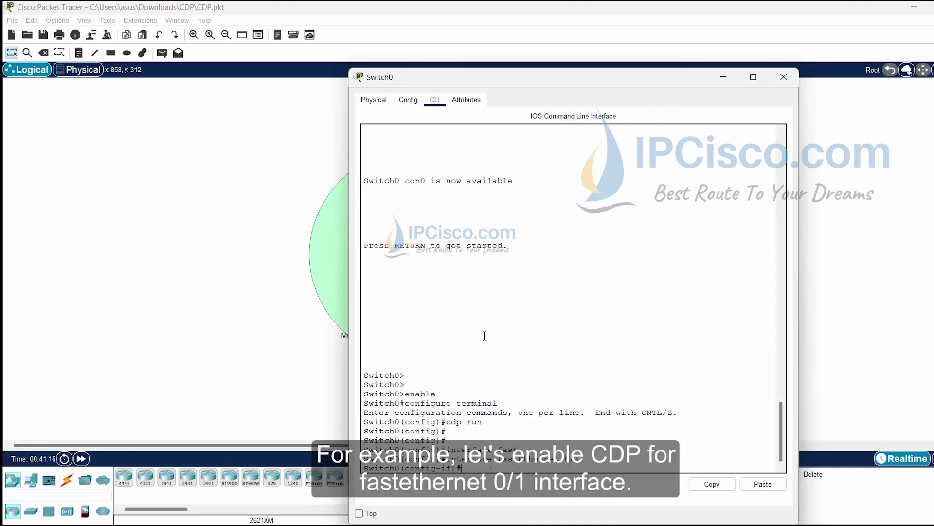
pyautogui.press('Tab')
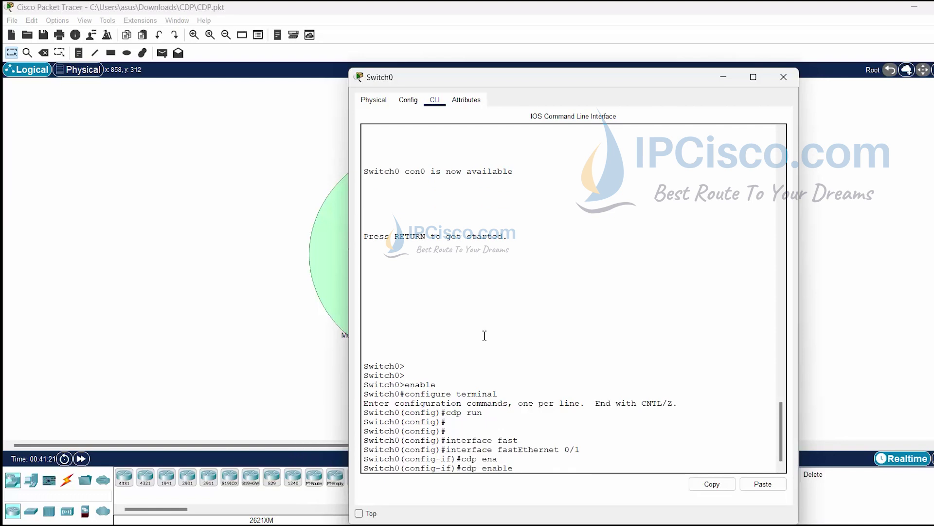
pyautogui.press('Return')
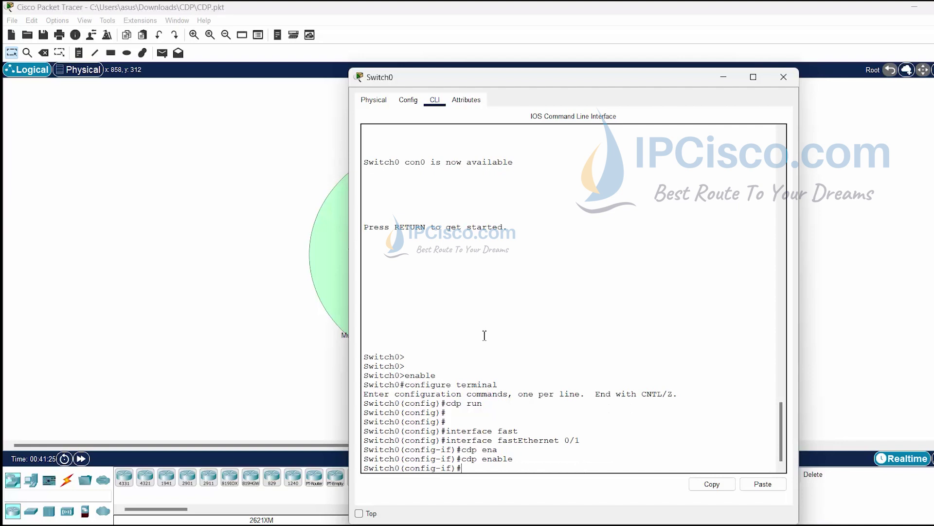
pyautogui.write('exit')
pyautogui.press('Return')
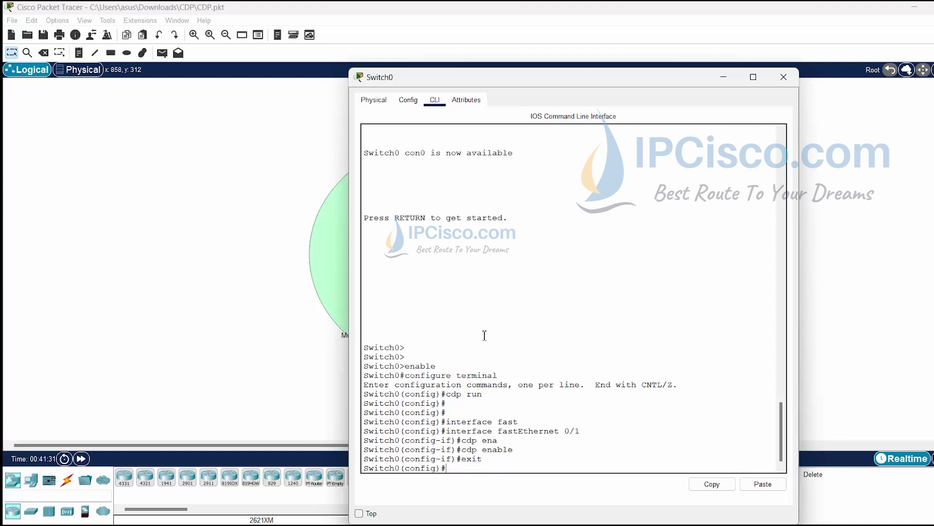
pyautogui.press('Return')
pyautogui.press('Return')
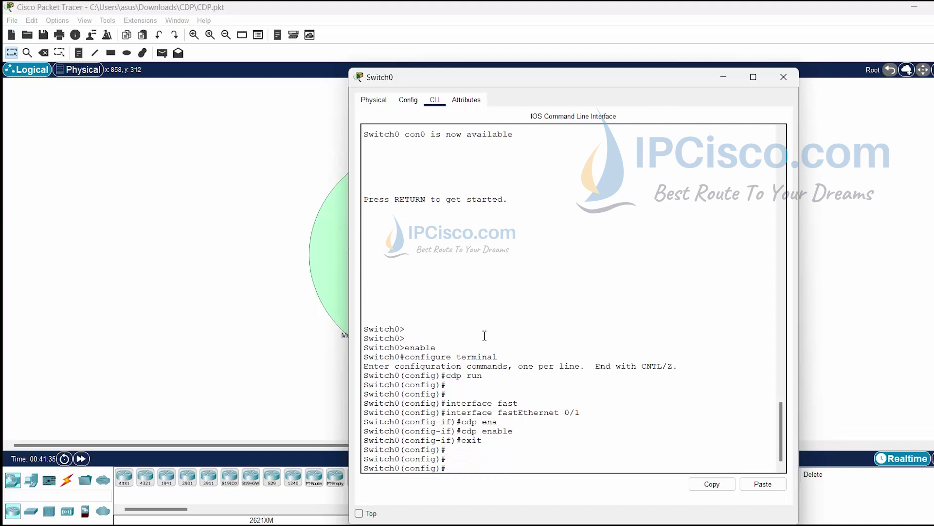
# - Try a CDP timer of 60 and a holdtime of 180; both are rejected as invalid input
pyautogui.write('cdp timer')
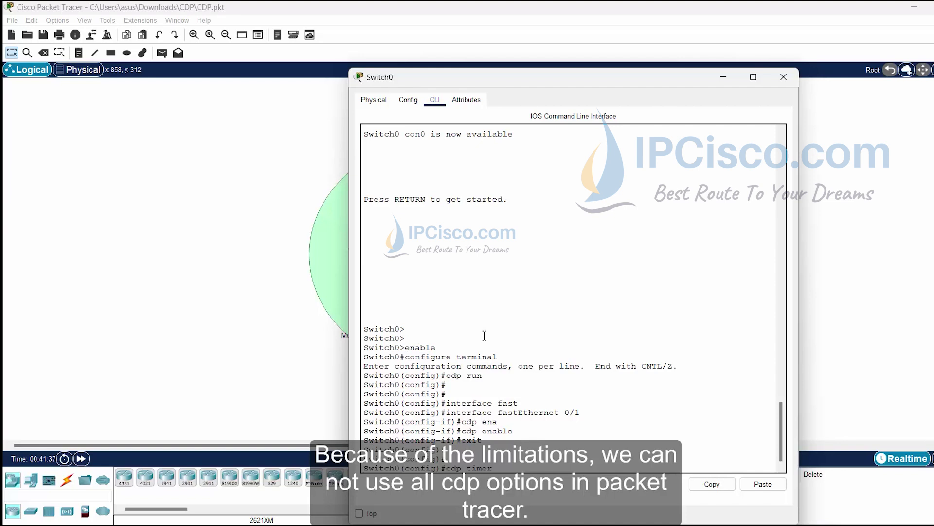
pyautogui.write(' 60')
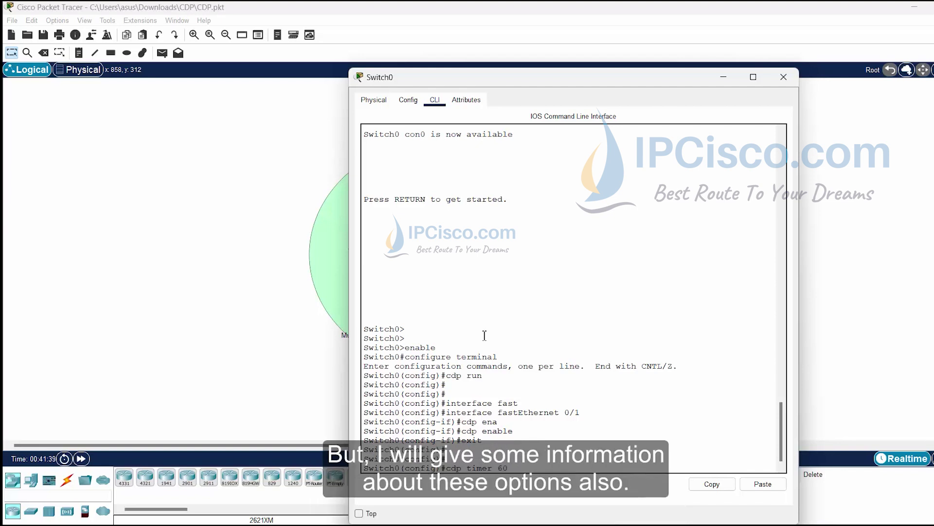
pyautogui.press('Return')
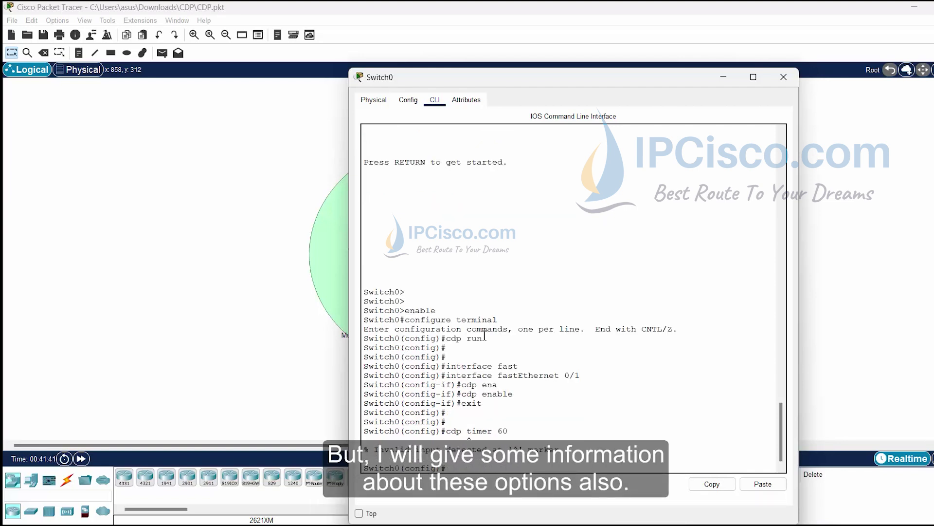
pyautogui.press('Return')
pyautogui.press('Return')
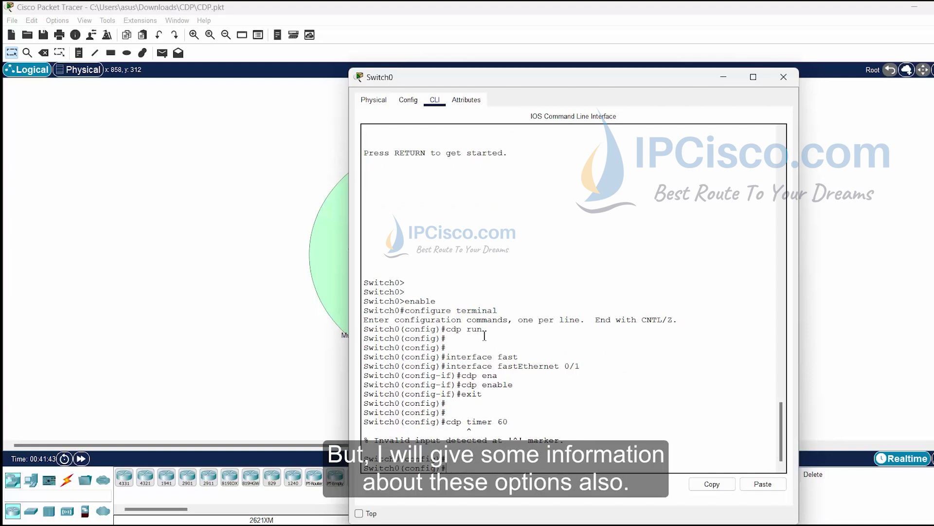
pyautogui.write('cdp holdt')
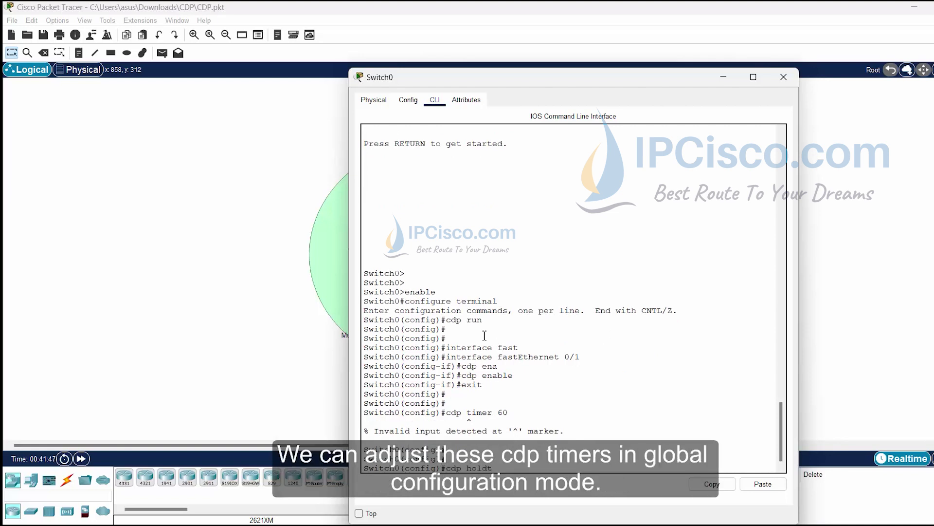
pyautogui.press('Tab')
pyautogui.write('180')
pyautogui.press('Return')
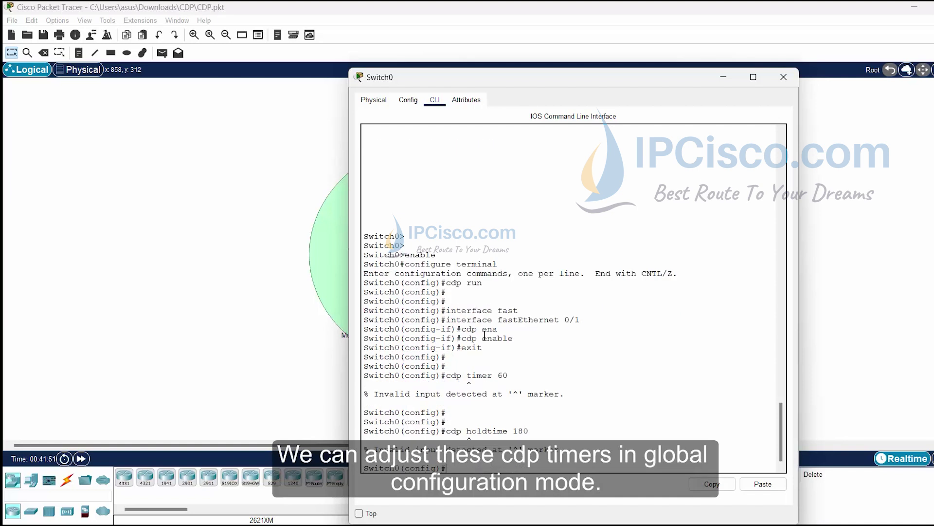
pyautogui.press('Return')
pyautogui.press('Return')
pyautogui.press('Return')
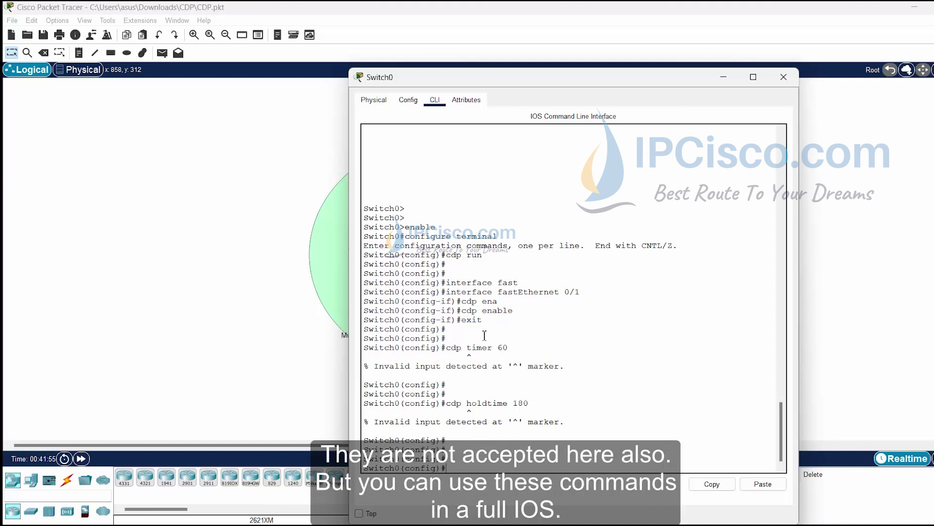
# - Exit global configuration back to the privileged Switch0# prompt
pyautogui.write('exit')
pyautogui.press('Return')
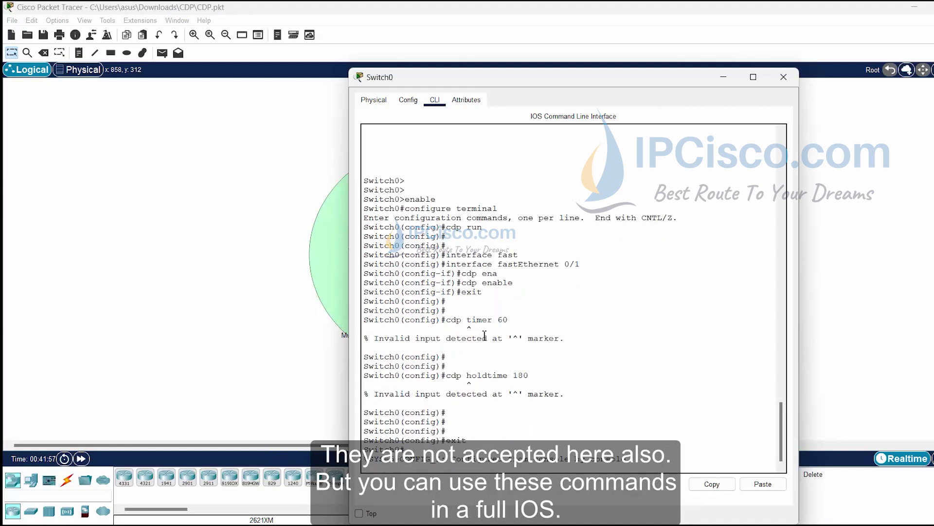
pyautogui.press('Return')
pyautogui.press('Return')
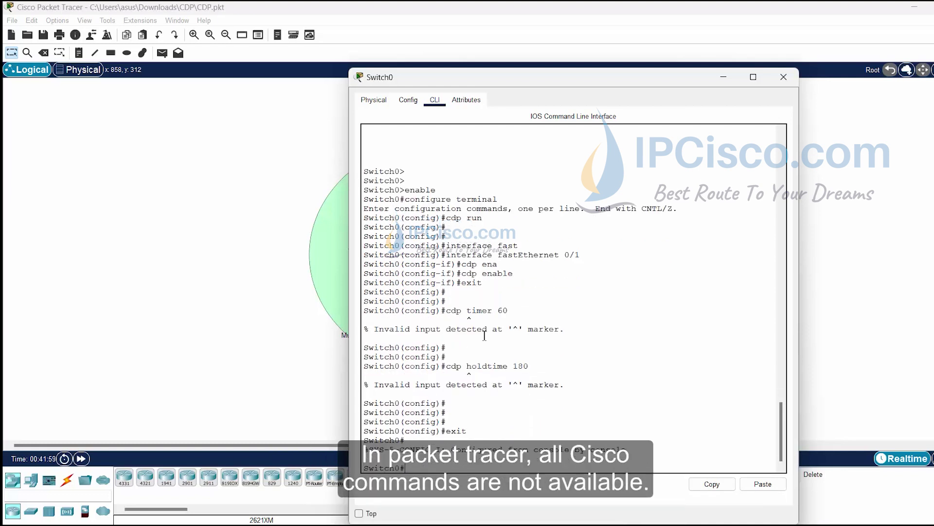
# - Run show cdp to display Switch0's global CDP settings
pyautogui.write('show cd')
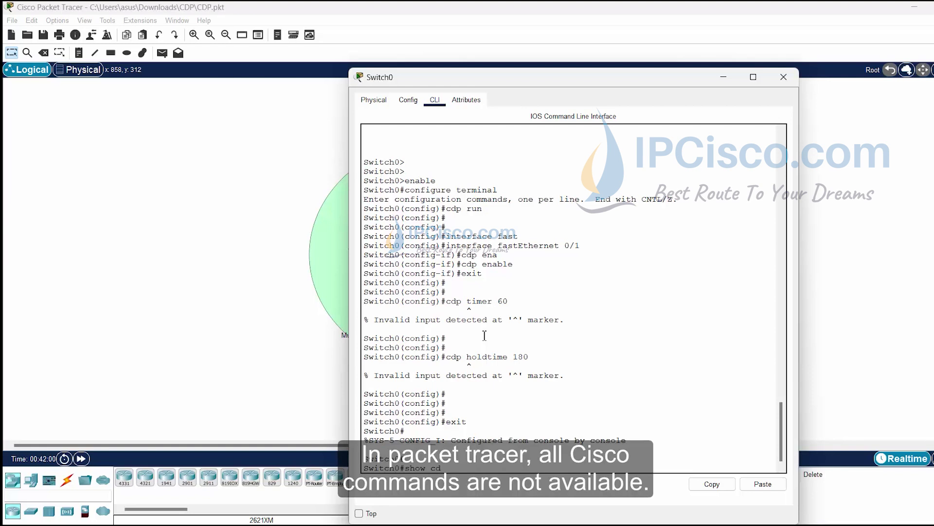
pyautogui.write('p ?')
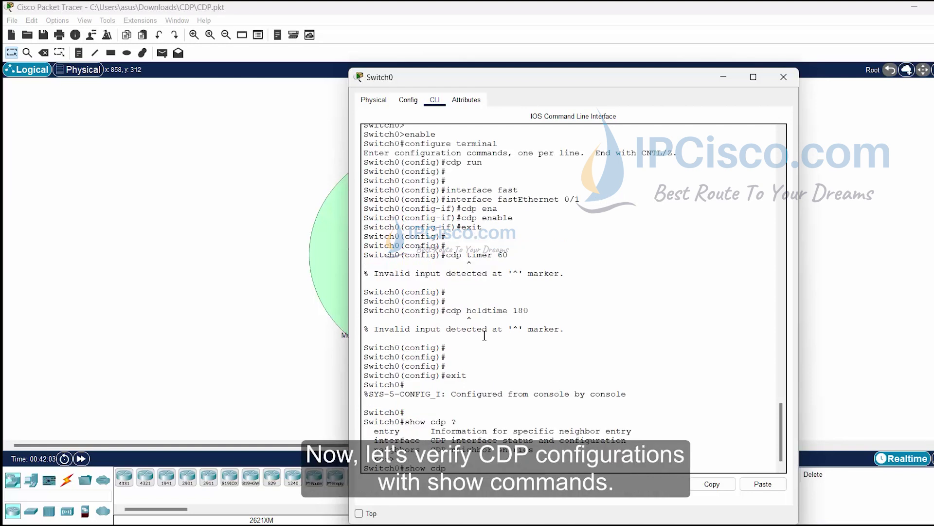
pyautogui.press('BackSpace')
pyautogui.press('BackSpace')
pyautogui.press('BackSpace')
pyautogui.press('BackSpace')
pyautogui.press('BackSpace')
pyautogui.press('BackSpace')
pyautogui.press('BackSpace')
pyautogui.press('BackSpace')
pyautogui.write('show cdp')
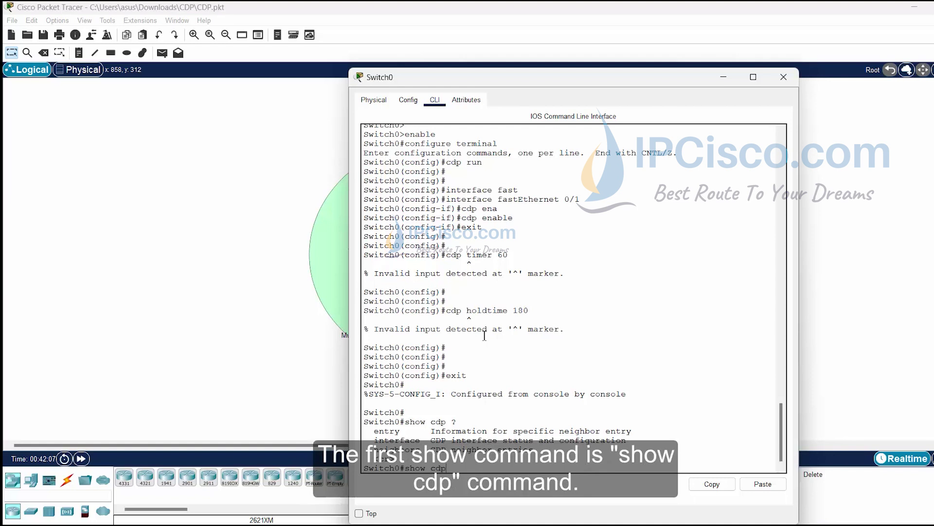
pyautogui.press('Return')
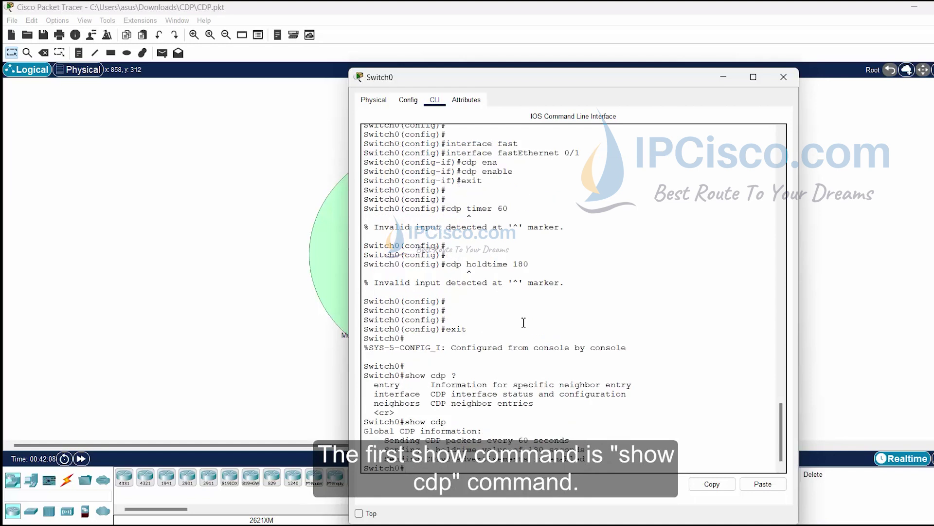
# - Highlight the 60-second interval, 180-second holdtime and CDPv2 lines, then list show cdp options
pyautogui.moveTo(519, 441); pyautogui.dragTo(574, 441)
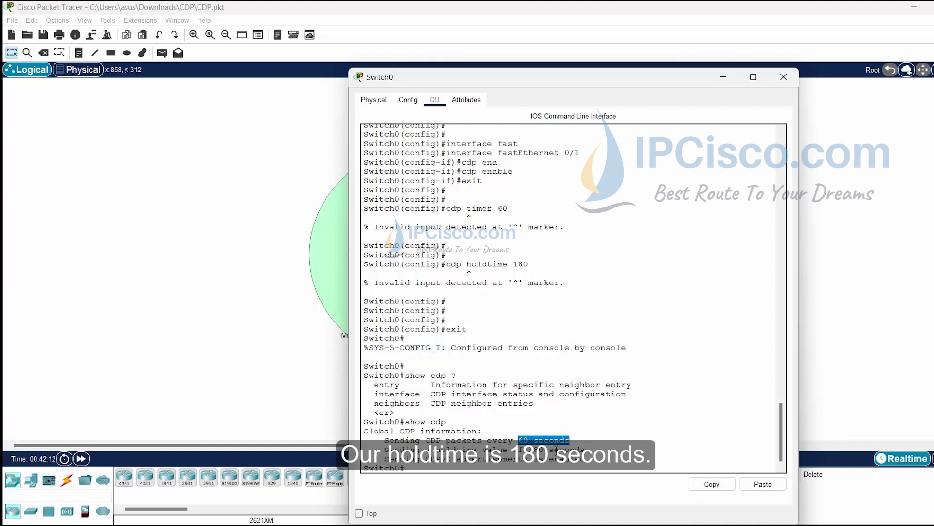
pyautogui.moveTo(530, 449); pyautogui.dragTo(586, 449)
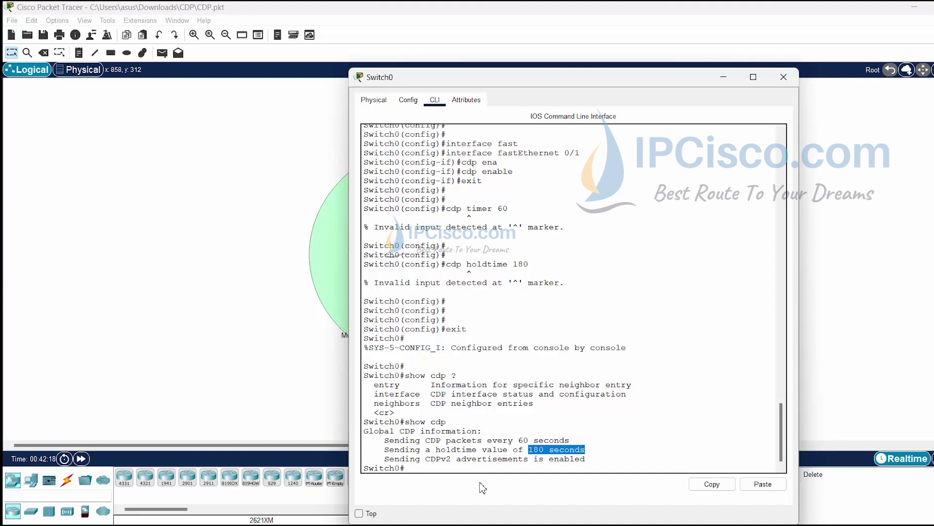
pyautogui.moveTo(425, 459); pyautogui.dragTo(452, 458)
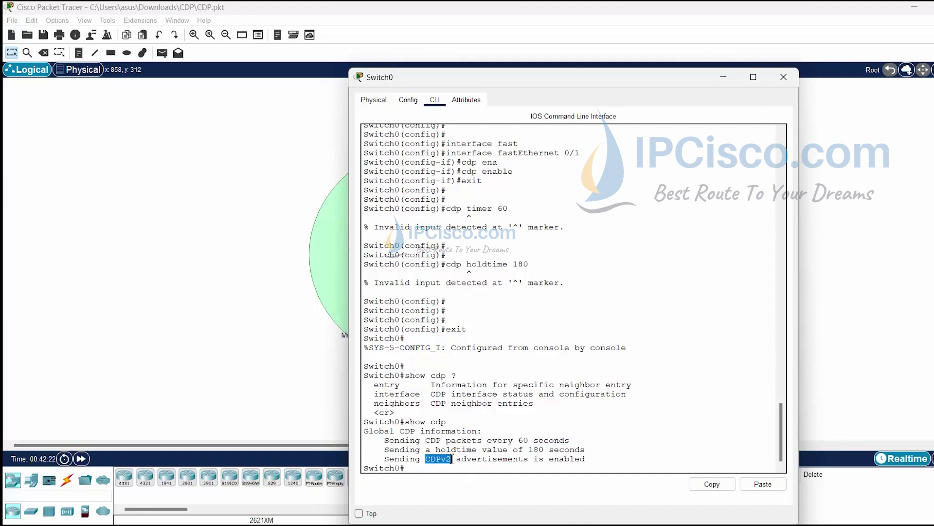
pyautogui.click(492, 465)
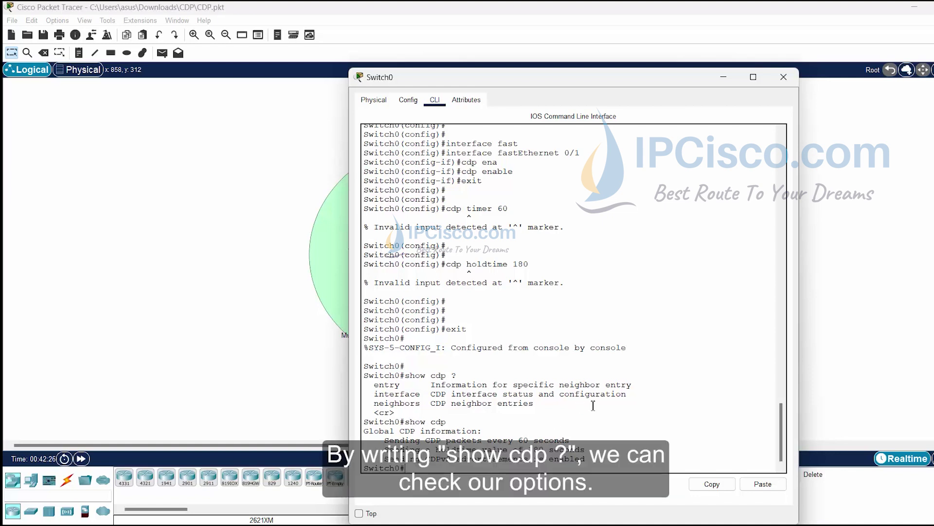
pyautogui.press('Return')
pyautogui.press('Return')
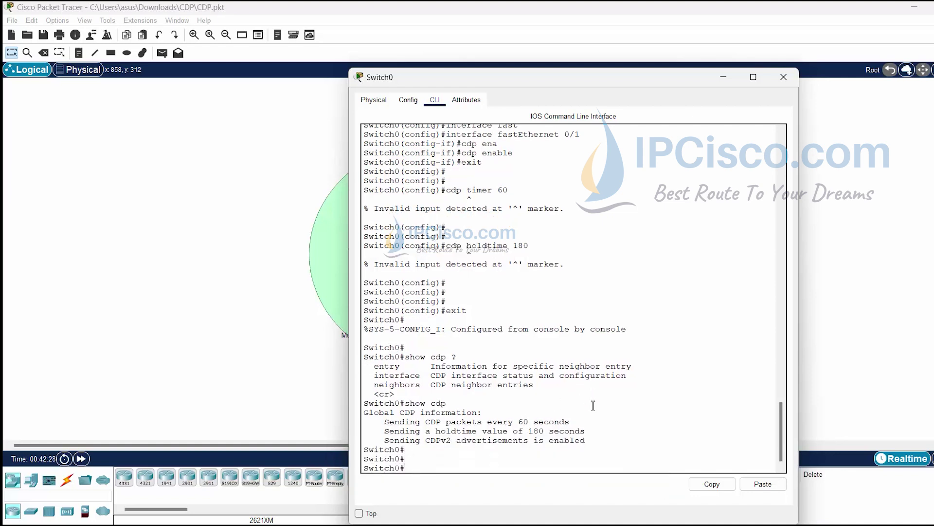
pyautogui.write('show cdp ?')
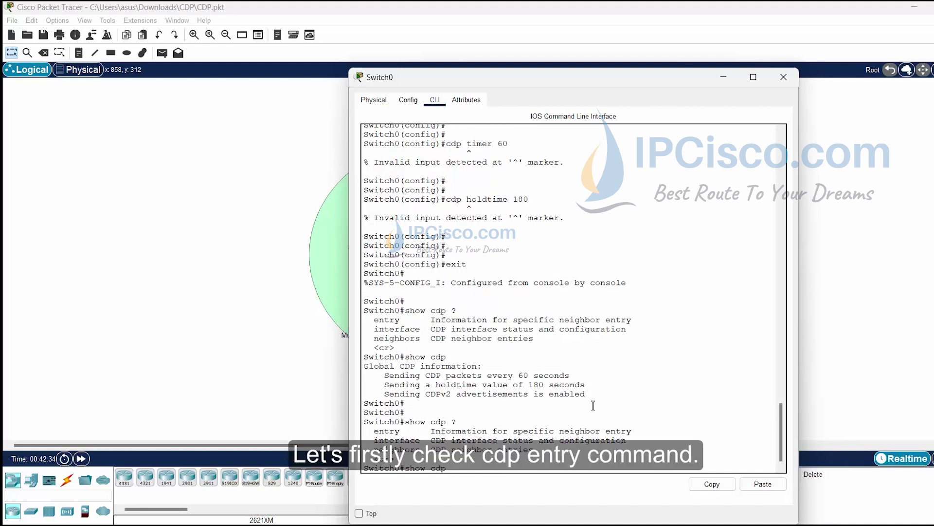
# - Move the CLI beside the topology and show the Router's CDP entry (C2800 on FastEthernet0/5)
pyautogui.write('entr')
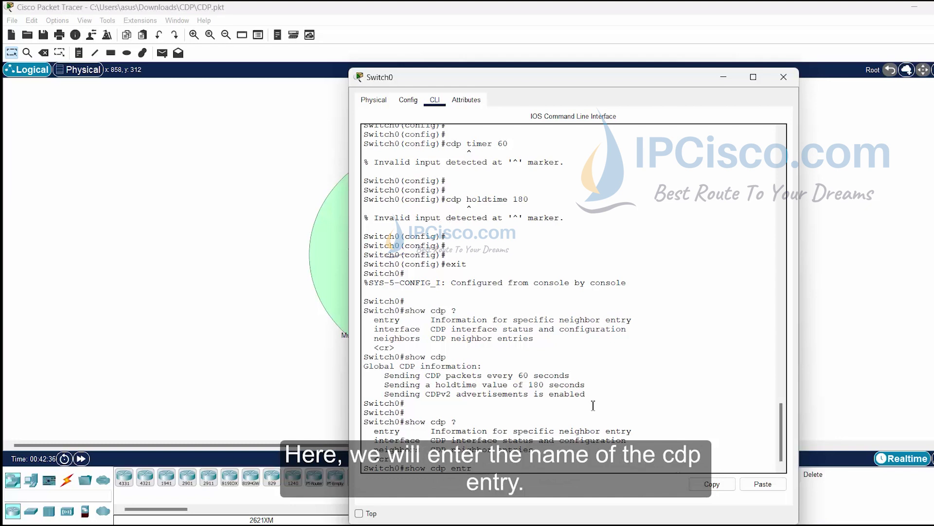
pyautogui.write('y ?')
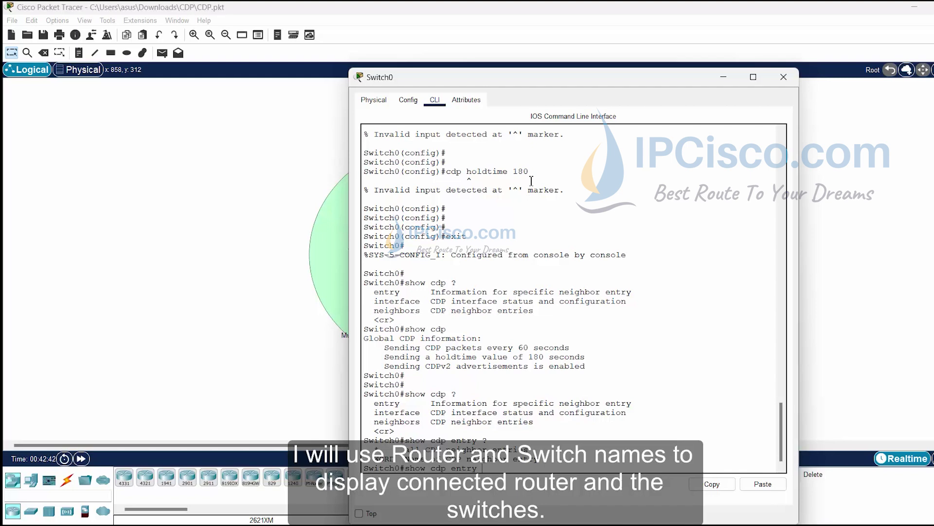
pyautogui.moveTo(507, 79); pyautogui.dragTo(727, 57)
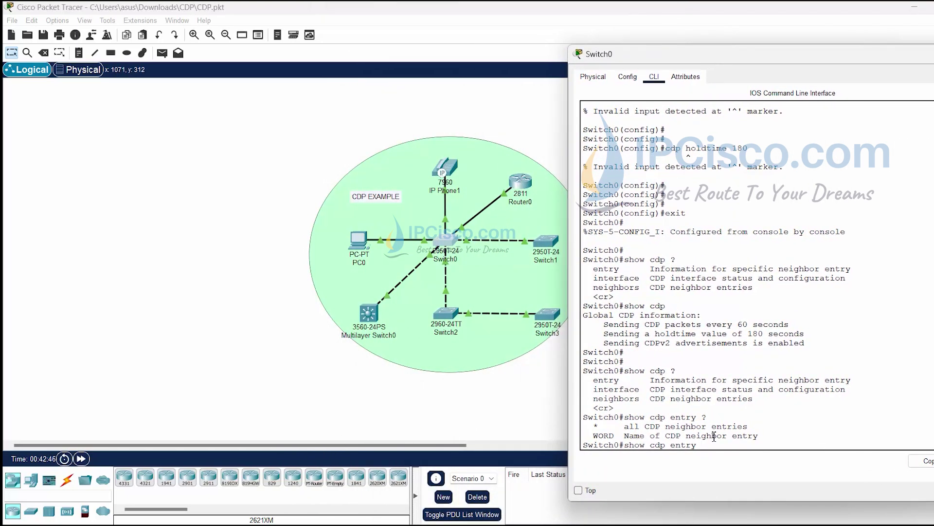
pyautogui.write('Router')
pyautogui.press('Return')
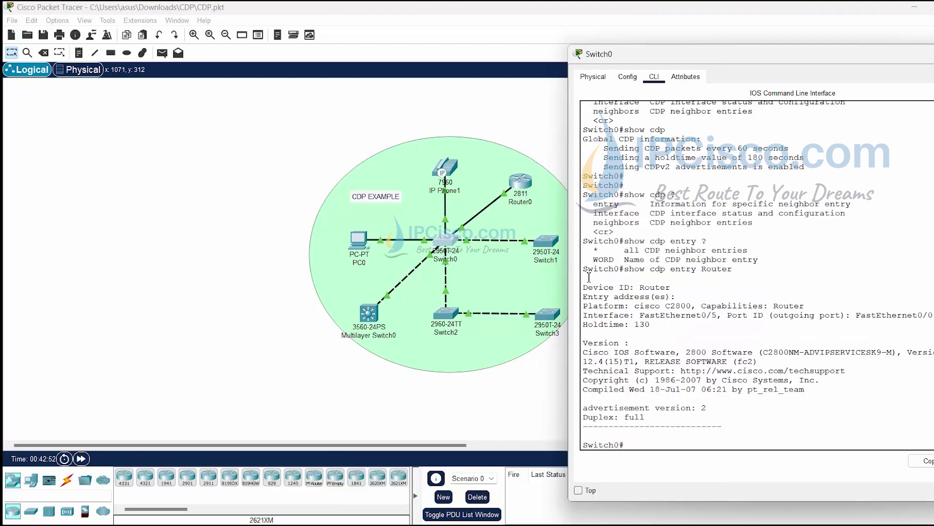
pyautogui.moveTo(584, 286); pyautogui.dragTo(872, 432)
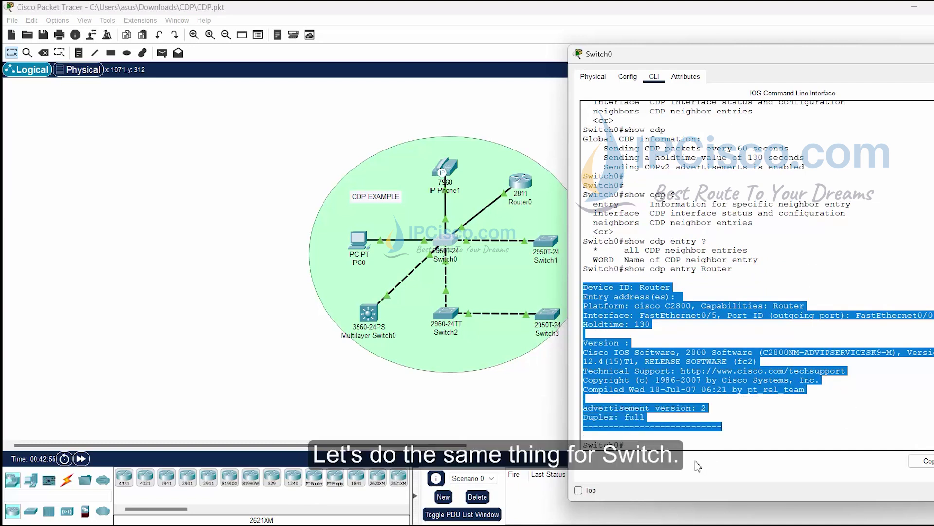
# - Run show cdp entry Switch and page past --More-- to see all switch neighbours
pyautogui.click(674, 444)
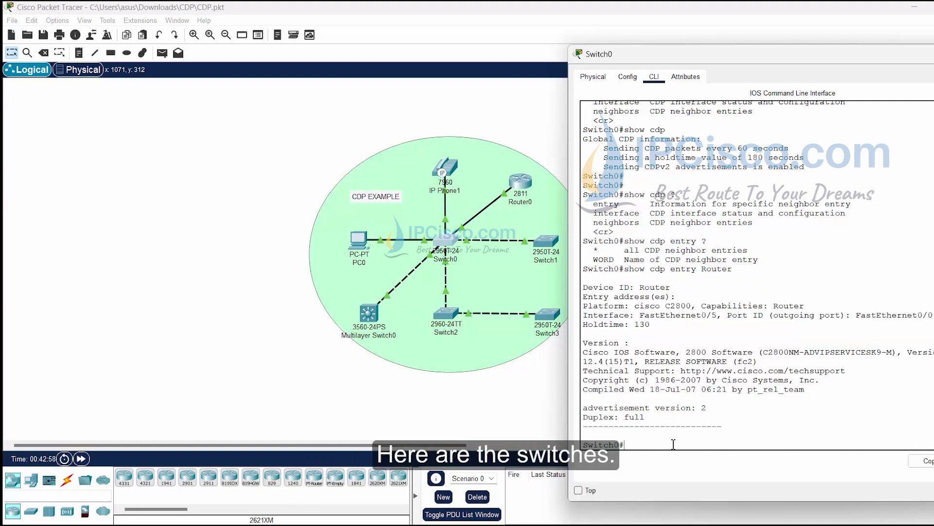
pyautogui.press('Up')
pyautogui.press('BackSpace')
pyautogui.press('BackSpace')
pyautogui.press('BackSpace')
pyautogui.press('BackSpace')
pyautogui.press('BackSpace')
pyautogui.press('BackSpace')
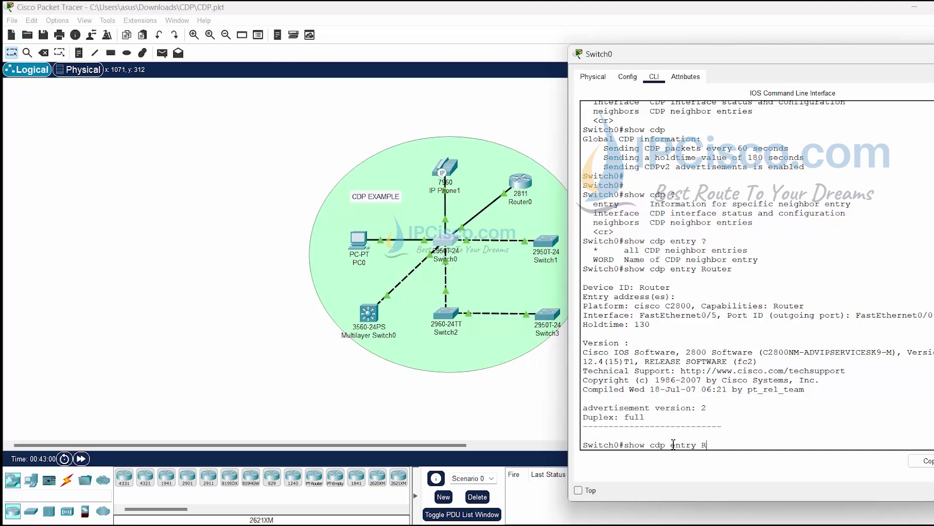
pyautogui.write('Switch')
pyautogui.press('Return')
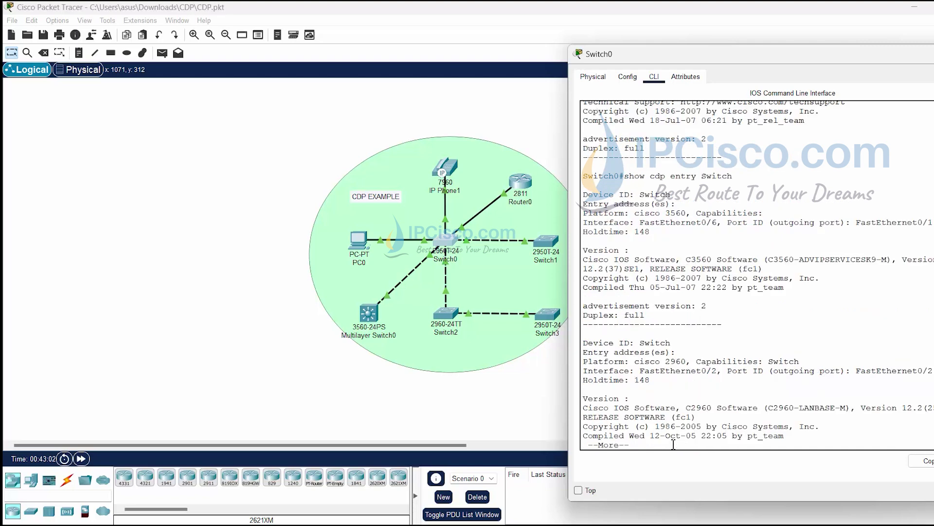
pyautogui.moveTo(584, 195); pyautogui.dragTo(855, 327)
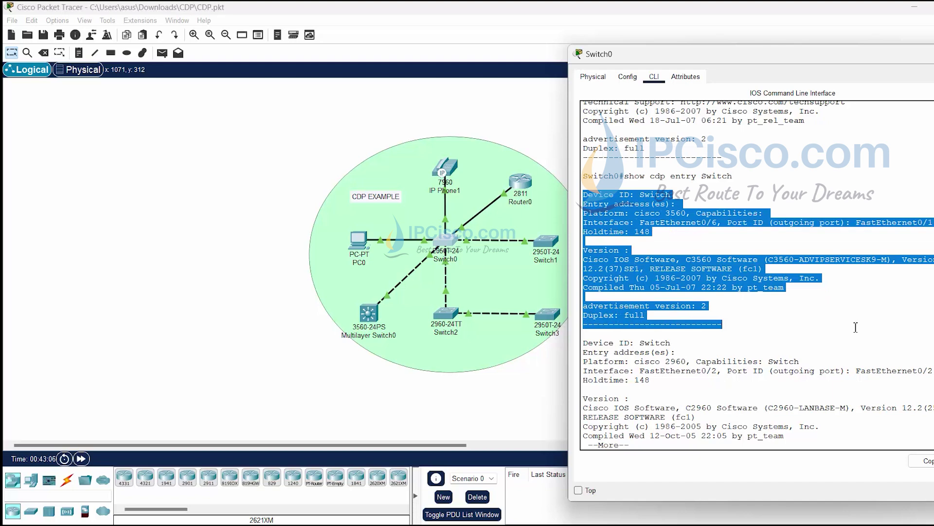
pyautogui.click(652, 425)
pyautogui.press('space')
# - Highlight the cisco 3560, 2960 and 2950 Platform lines while scrolling the output
pyautogui.scroll(15, 625, 332)
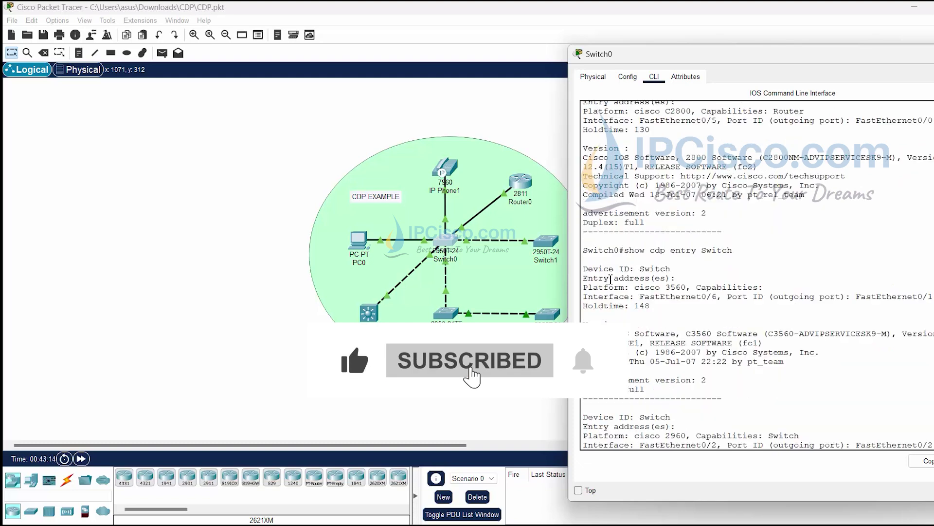
pyautogui.moveTo(588, 269); pyautogui.dragTo(745, 395)
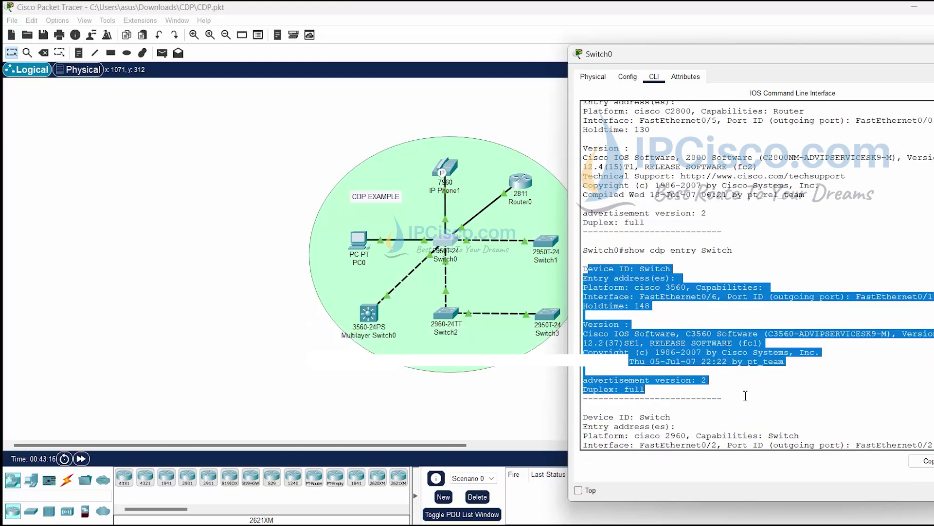
pyautogui.scroll(-3, 754, 375)
pyautogui.moveTo(587, 324); pyautogui.dragTo(707, 445)
pyautogui.scroll(-4, 691, 404)
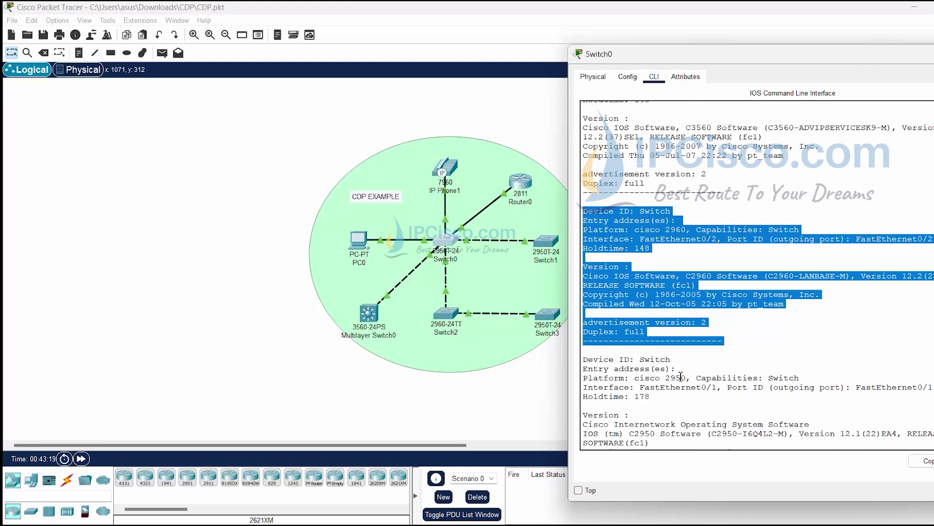
pyautogui.scroll(-3, 681, 375)
pyautogui.moveTo(586, 284); pyautogui.dragTo(758, 423)
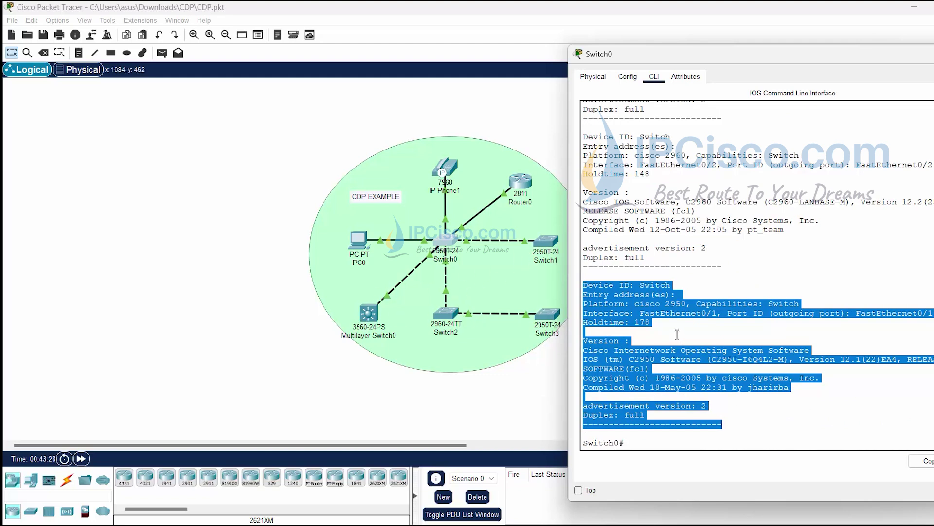
pyautogui.scroll(5, 676, 334)
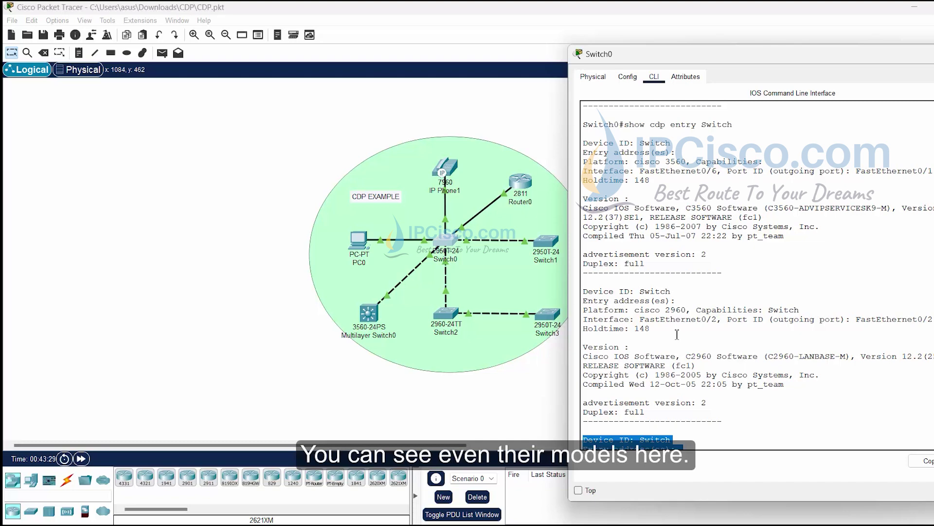
pyautogui.click(677, 335)
pyautogui.moveTo(635, 162); pyautogui.dragTo(686, 162)
pyautogui.moveTo(635, 309); pyautogui.dragTo(688, 309)
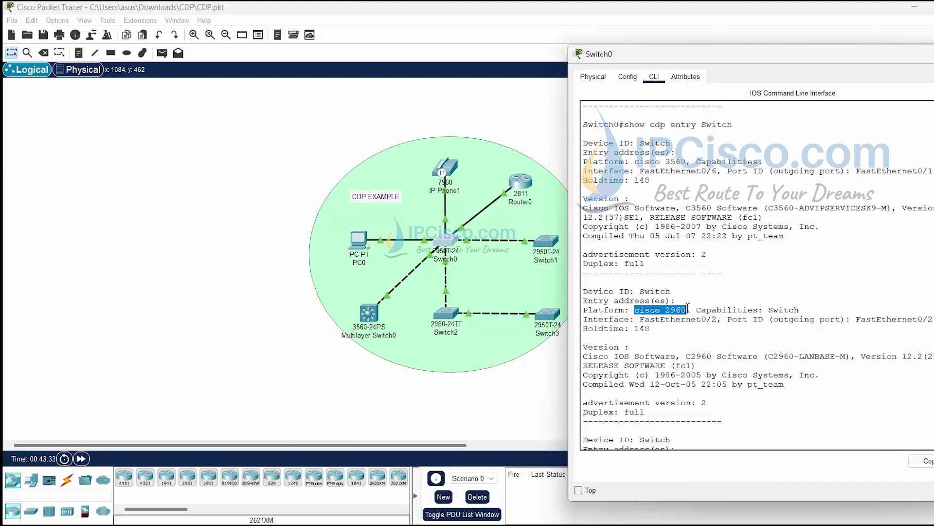
pyautogui.scroll(-2, 688, 310)
pyautogui.moveTo(635, 396); pyautogui.dragTo(687, 396)
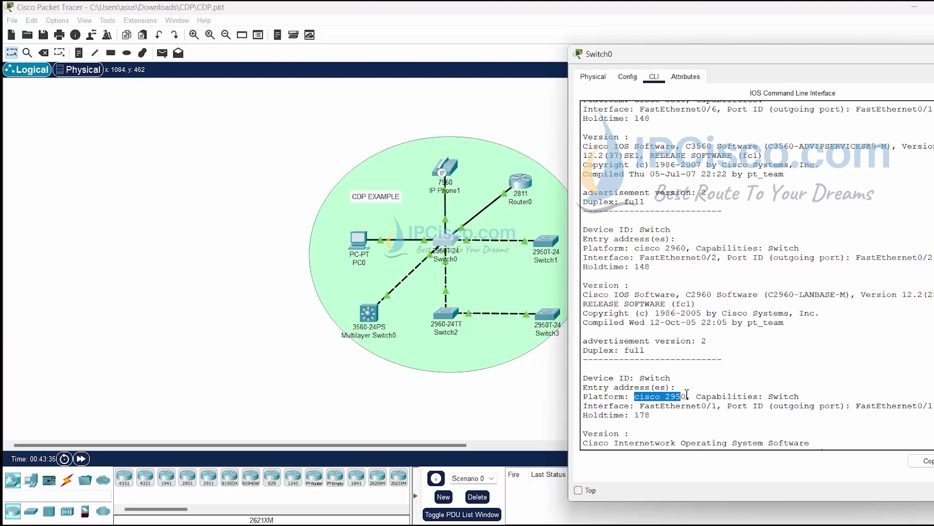
pyautogui.scroll(-3, 687, 395)
pyautogui.click(675, 438)
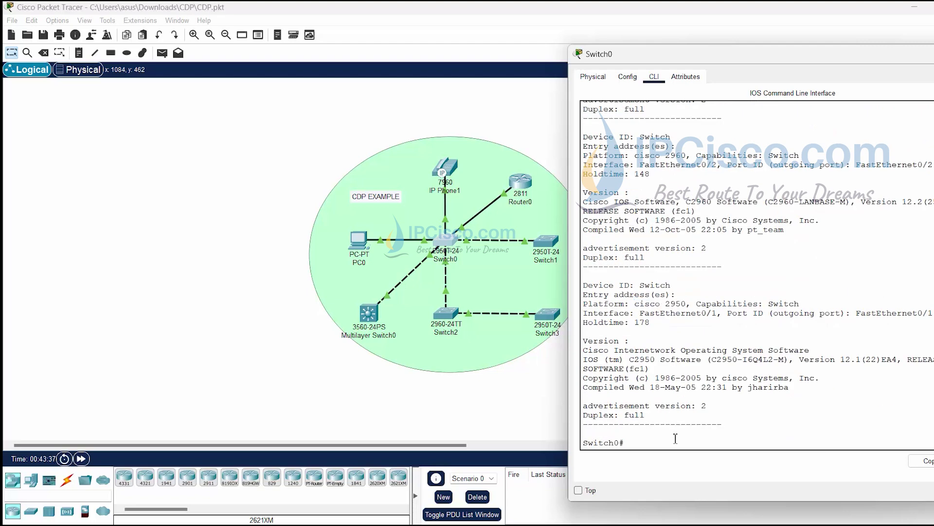
# - Run show cdp interface and page through every interface's CDP status
pyautogui.press('Return')
pyautogui.press('Return')
pyautogui.write('s')
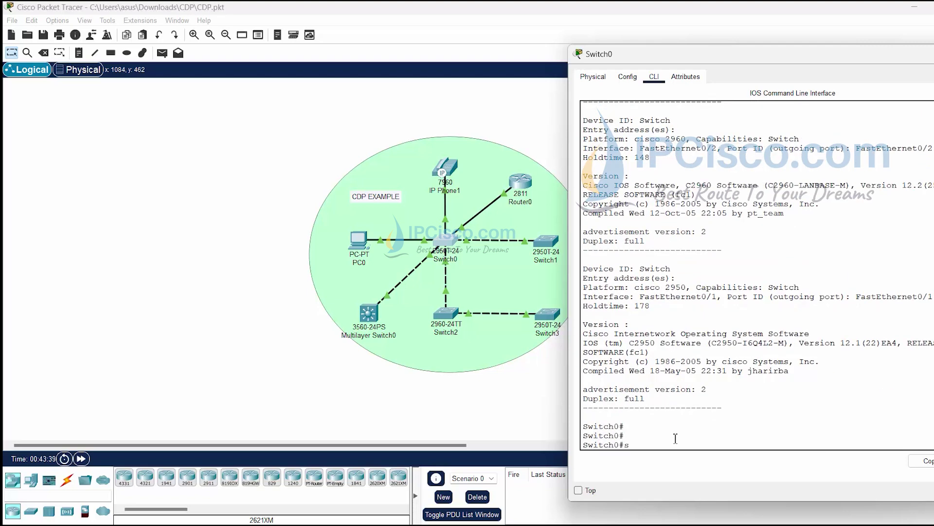
pyautogui.write('how cdp ?')
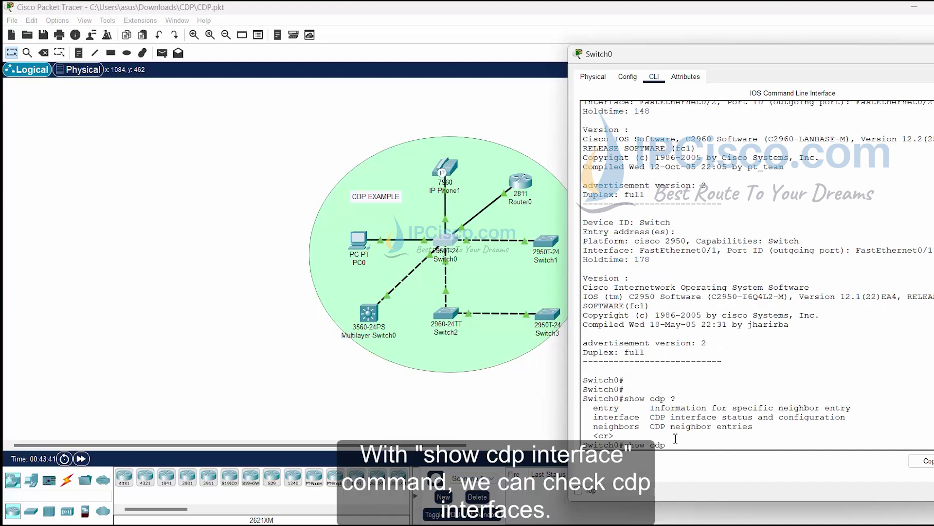
pyautogui.write('inter')
pyautogui.press('Tab')
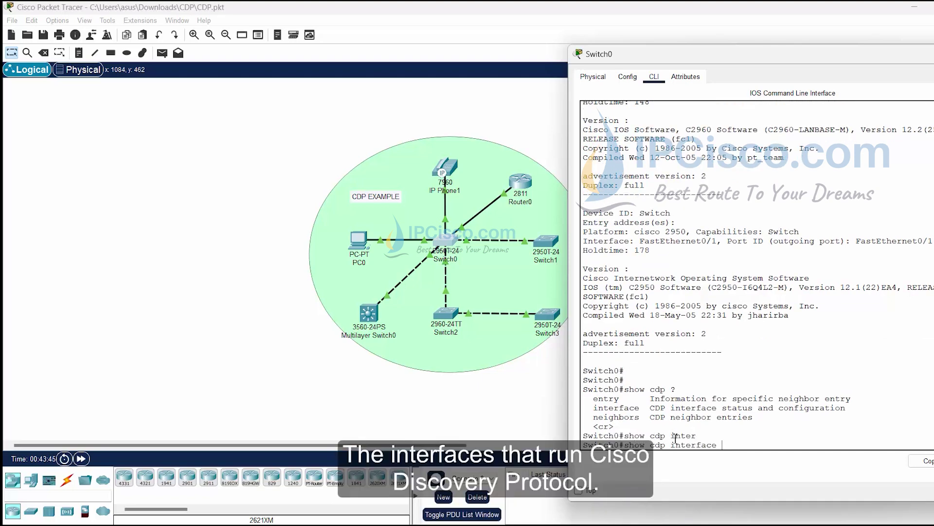
pyautogui.press('Return')
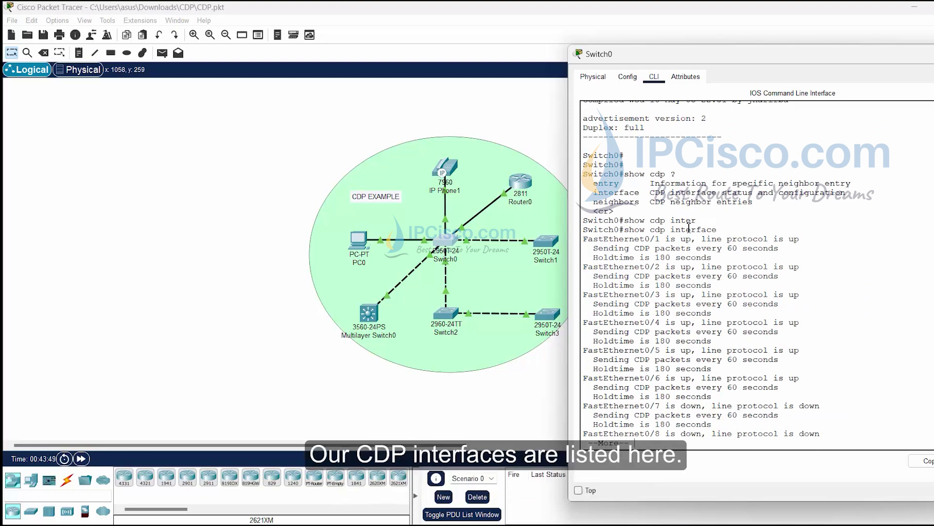
pyautogui.press('space')
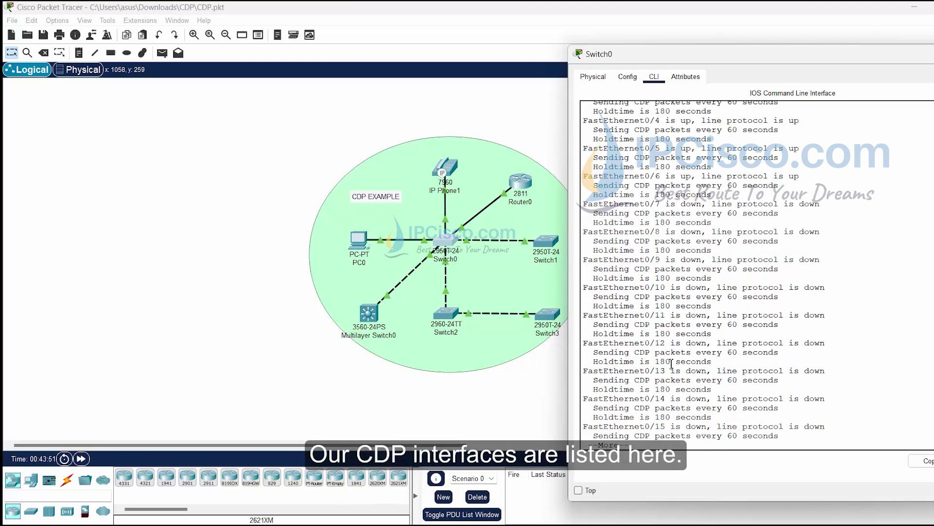
pyautogui.press('space')
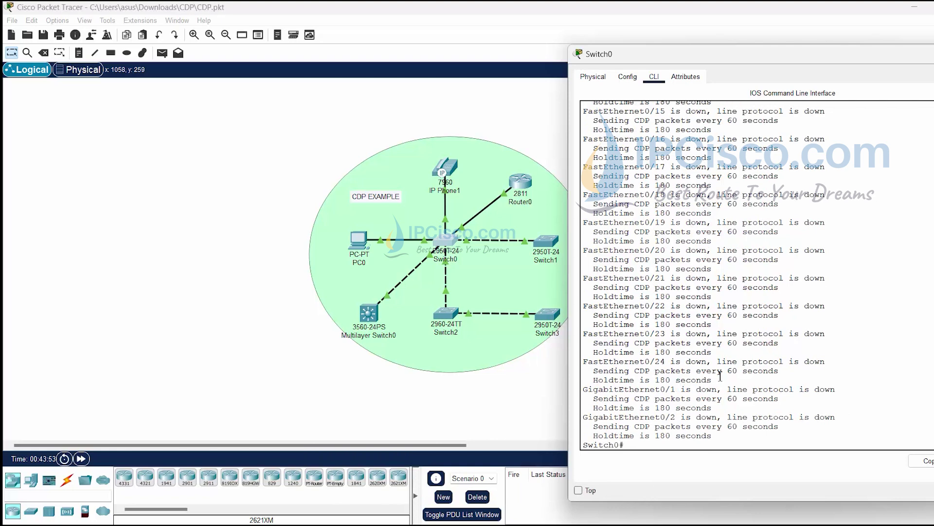
# - Start typing a new show cdp command for the neighbor listing
pyautogui.press('Return')
pyautogui.write('show cdp entry Switch')
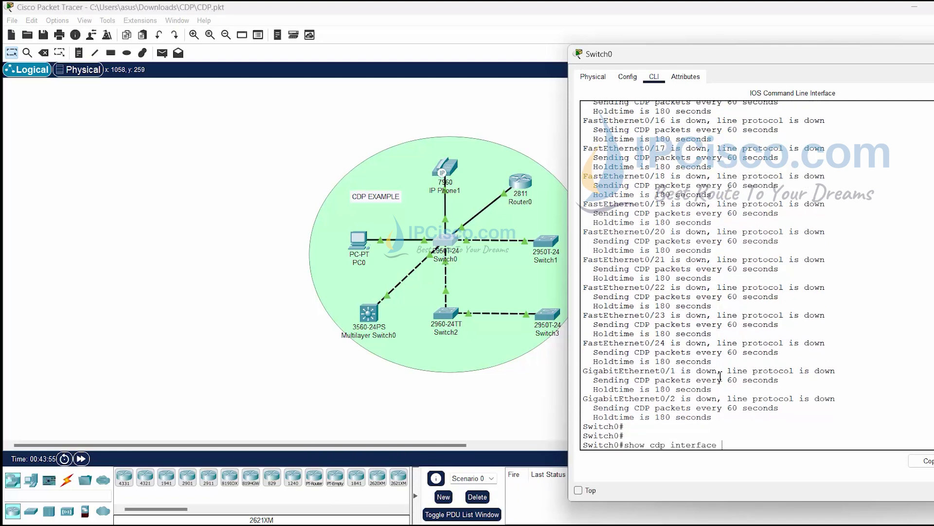
pyautogui.press('BackSpace')
pyautogui.press('BackSpace')
pyautogui.press('BackSpace')
pyautogui.press('BackSpace')
pyautogui.press('BackSpace')
pyautogui.press('BackSpace')
pyautogui.press('BackSpace')
pyautogui.press('BackSpace')
pyautogui.press('BackSpace')
pyautogui.press('BackSpace')
pyautogui.press('BackSpace')
pyautogui.press('BackSpace')
pyautogui.press('BackSpace')
pyautogui.write('?')
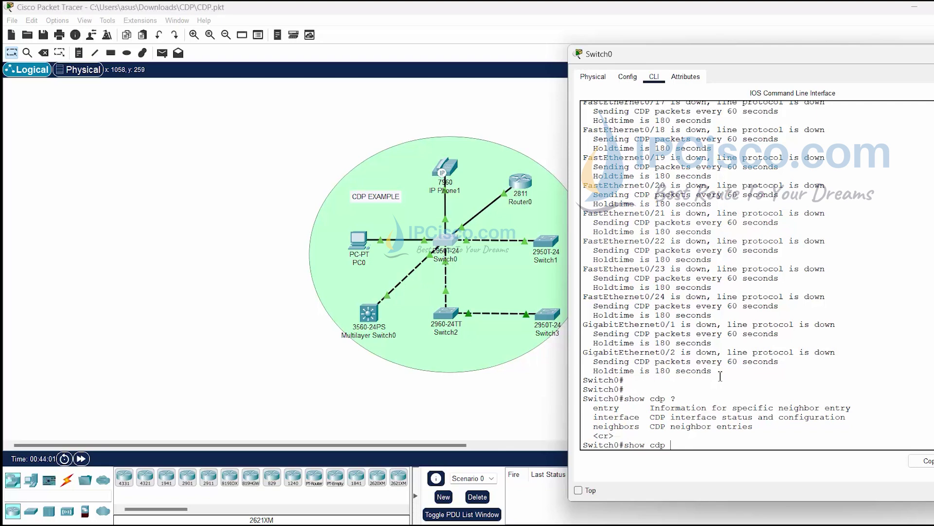
pyautogui.write('s')
pyautogui.write('e')
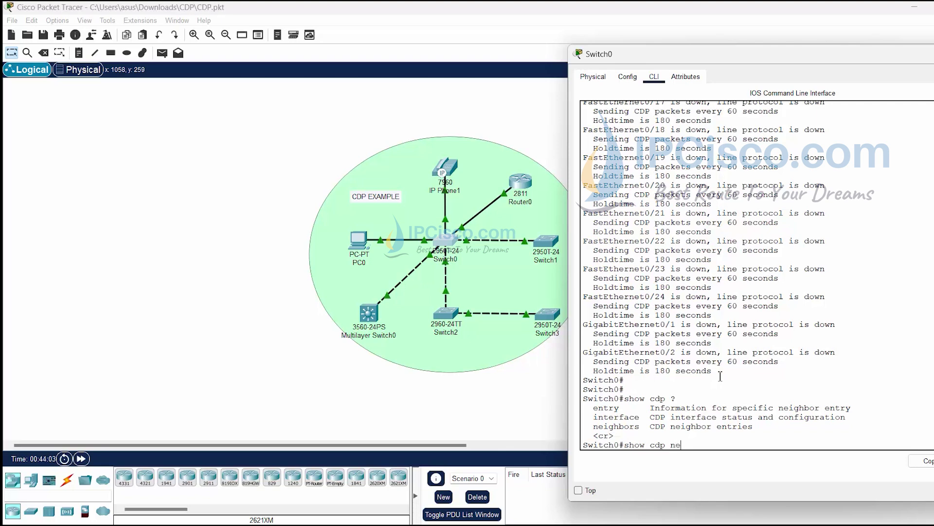
# - Run show cdp neighbors, listing the 3560, 2960, 2950 switches, 7960 phone and C2800 router
pyautogui.press('Tab')
pyautogui.press('Return')
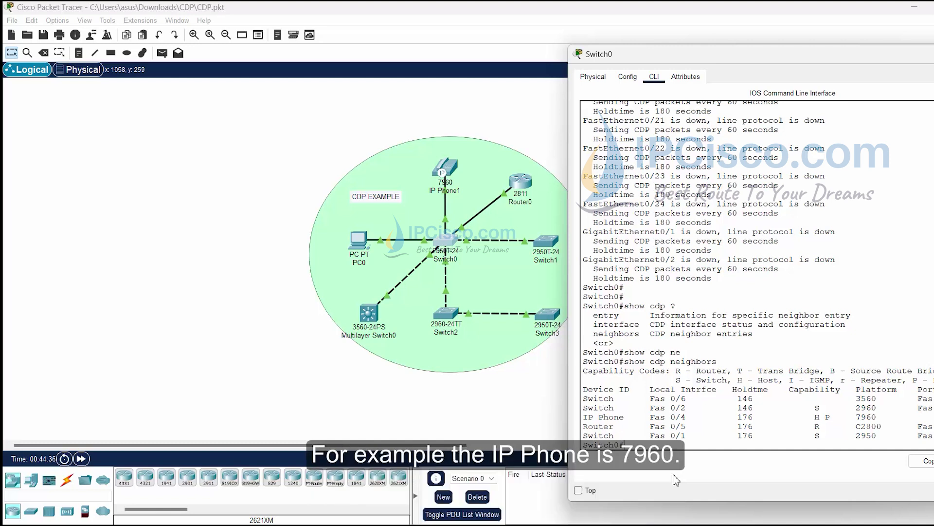
pyautogui.press('Return')
pyautogui.press('Return')
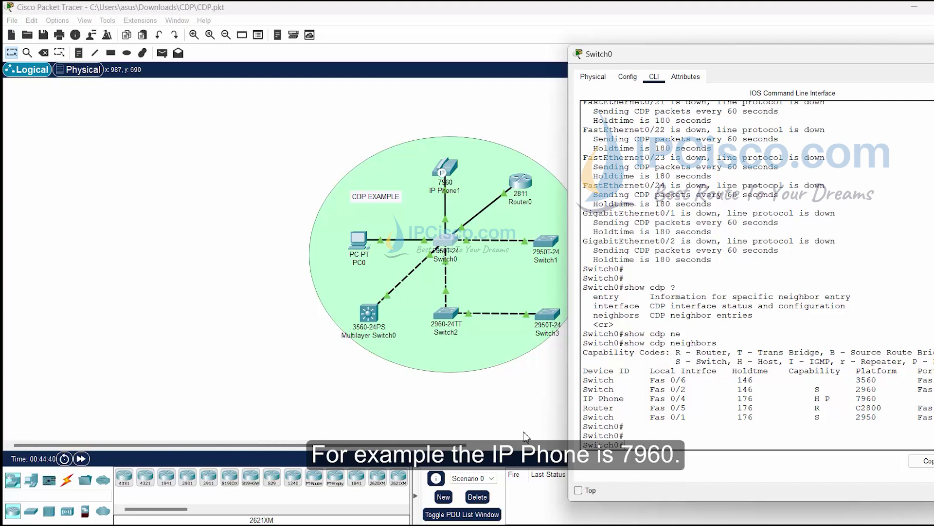
pyautogui.write('c')
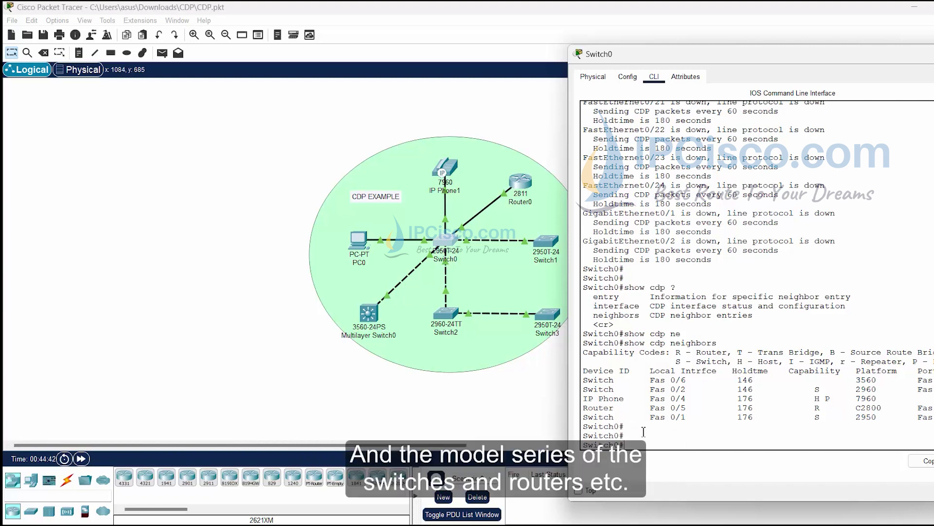
pyautogui.write('onf ter')
# - Disable CDP on interface FastEthernet 0/1 with no cdp enable and end configuration
pyautogui.press('Return')
pyautogui.write('inter')
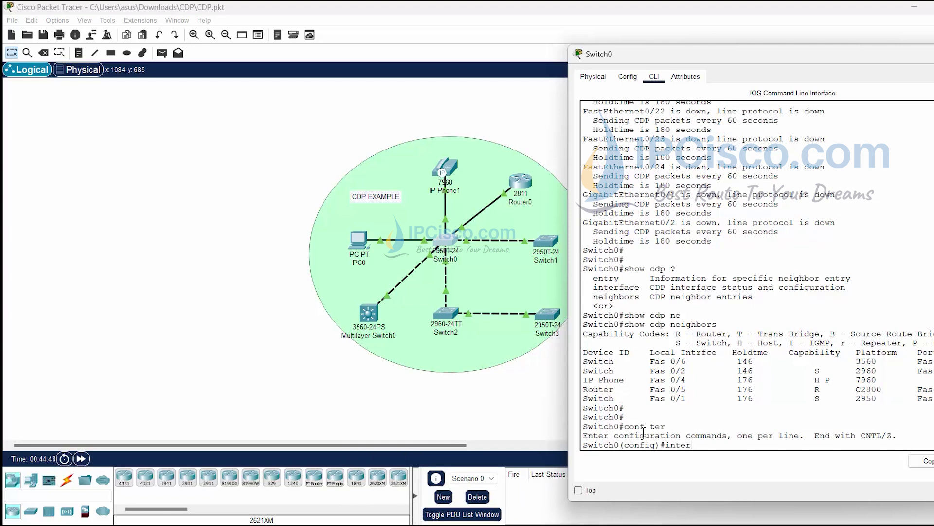
pyautogui.press('Tab')
pyautogui.write('fas')
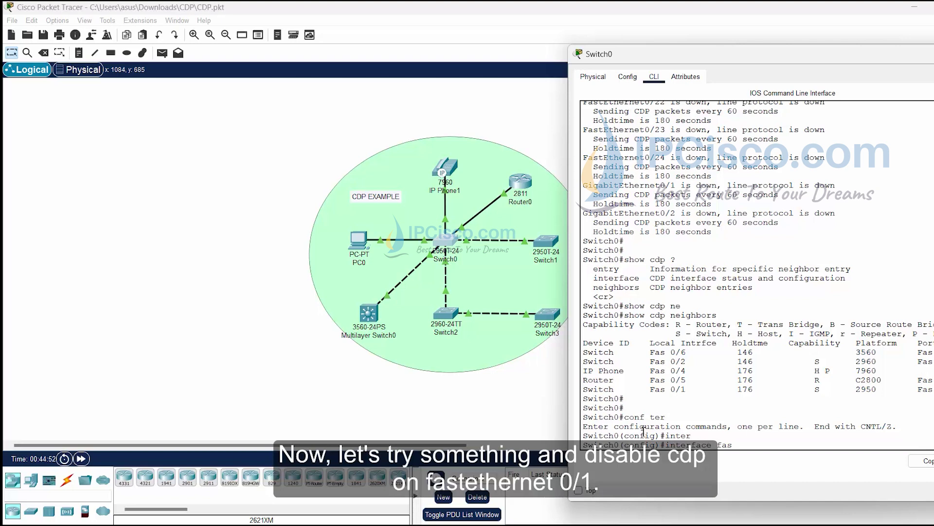
pyautogui.press('Tab')
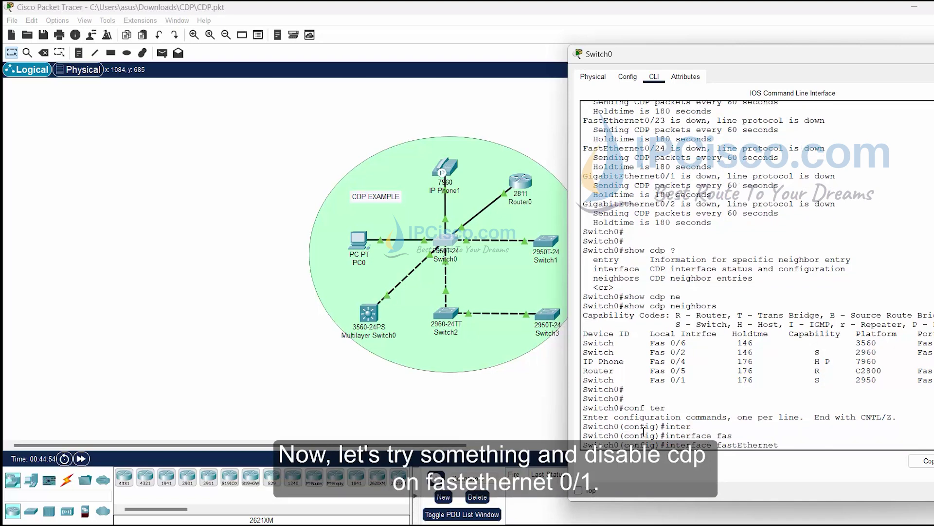
pyautogui.write('0/1')
pyautogui.press('Return')
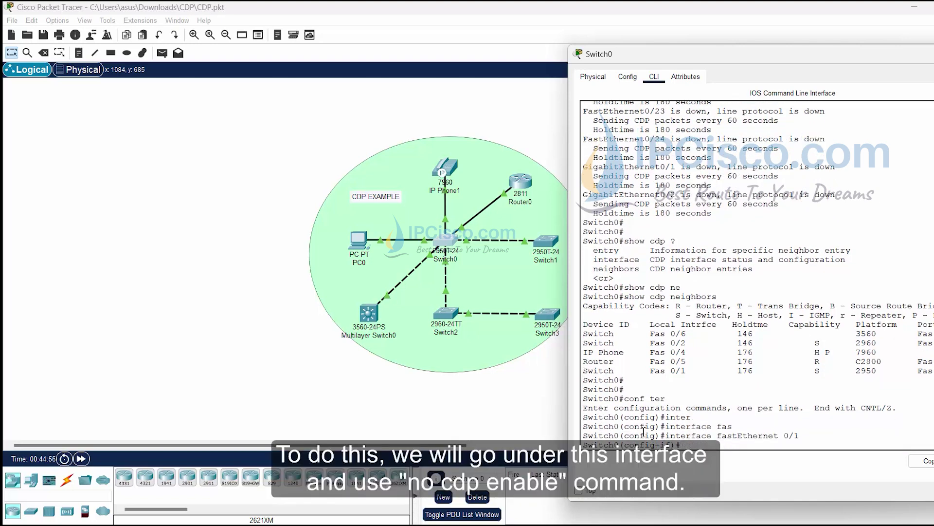
pyautogui.write('no cdp enable')
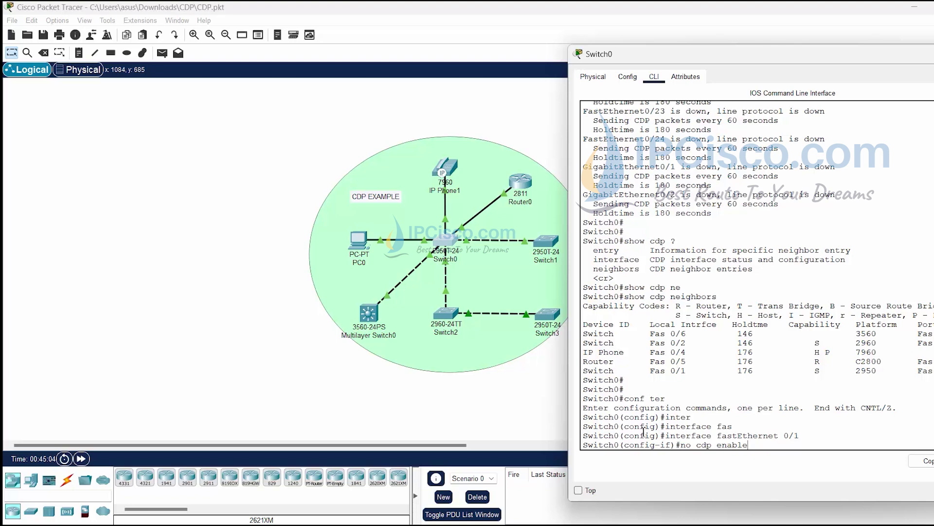
pyautogui.press('Return')
pyautogui.press('Return')
pyautogui.press('Return')
pyautogui.write('e')
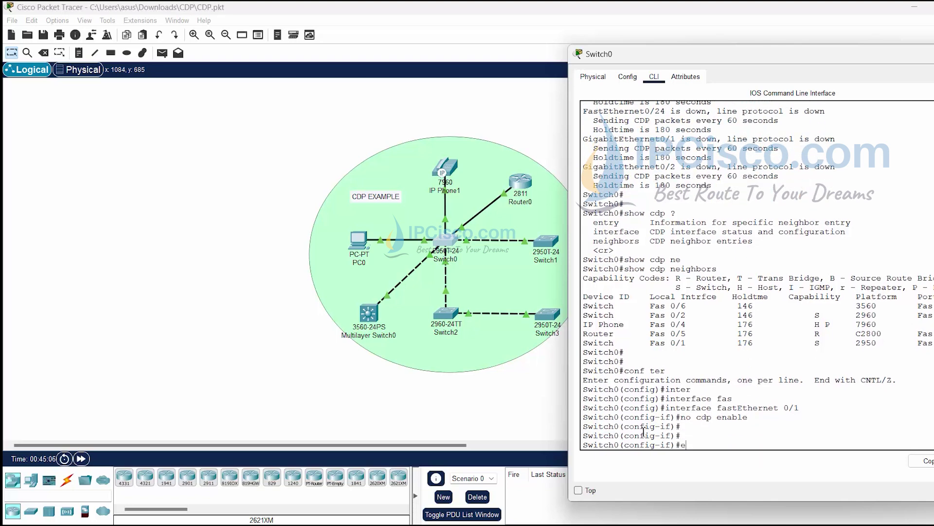
pyautogui.write('nd')
pyautogui.press('Return')
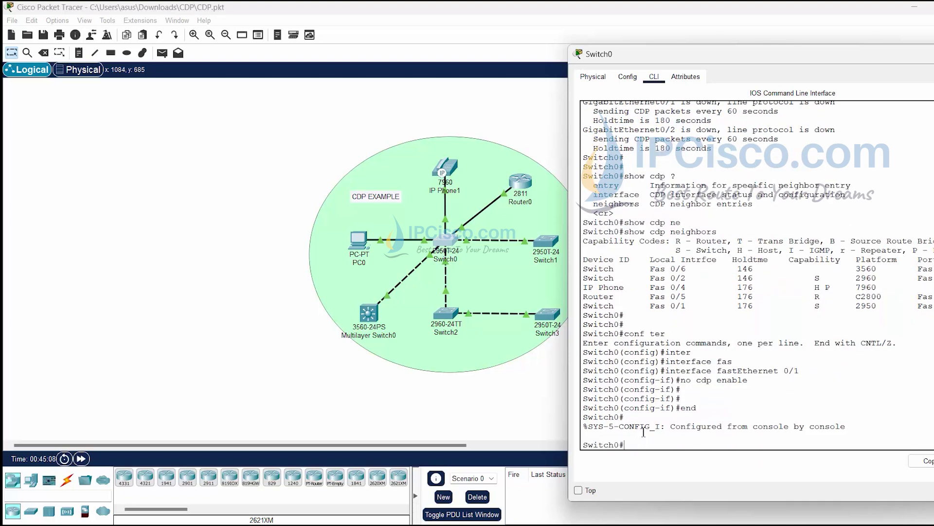
# - Rerun show cdp neighbors and mark the Fas 0/1 neighbor that is still listed
pyautogui.write('show cdp')
pyautogui.press('Tab')
pyautogui.write('ne')
pyautogui.press('Tab')
pyautogui.press('Return')
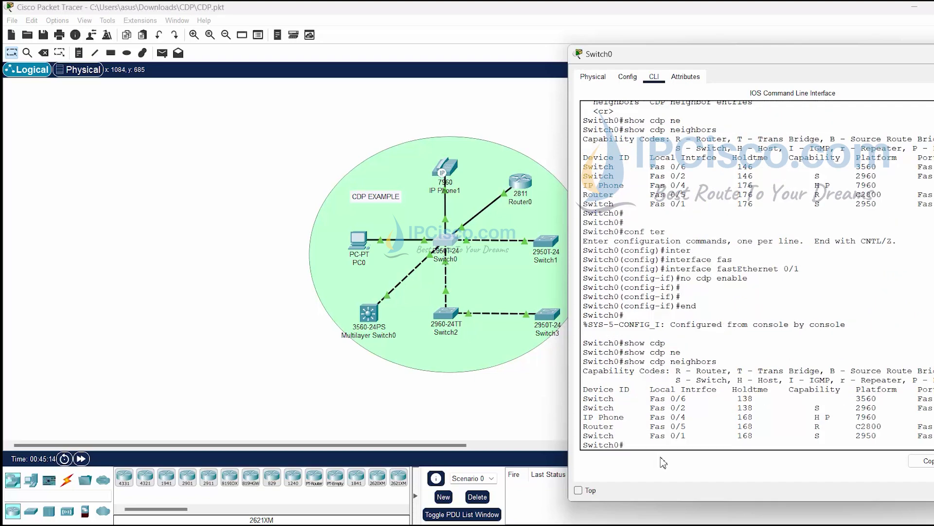
pyautogui.moveTo(687, 435); pyautogui.dragTo(650, 436)
pyautogui.click(642, 442)
pyautogui.write('clear cdp tabl')
# - Flush Switch0's neighbor table with clear cdp table
pyautogui.press('Tab')
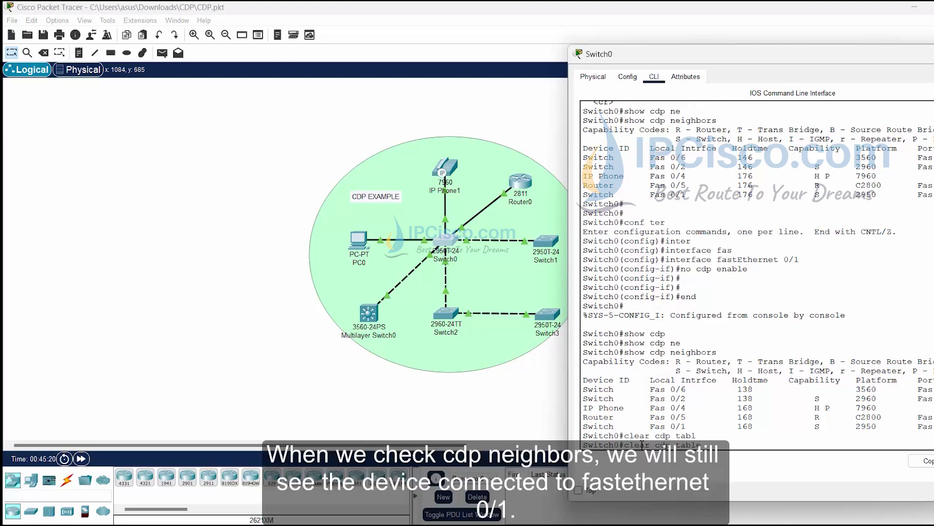
pyautogui.press('Return')
pyautogui.press('Return')
pyautogui.press('Return')
pyautogui.press('Up')
pyautogui.press('Up')
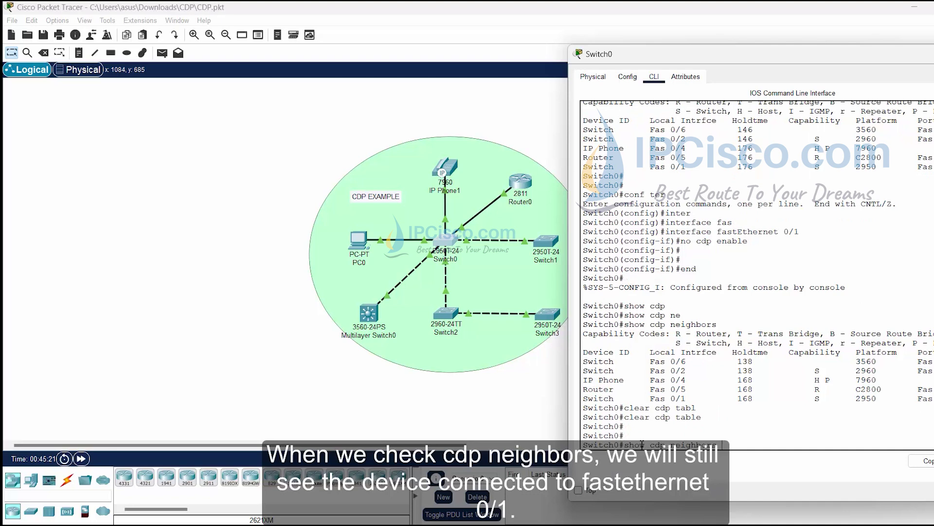
pyautogui.press('Return')
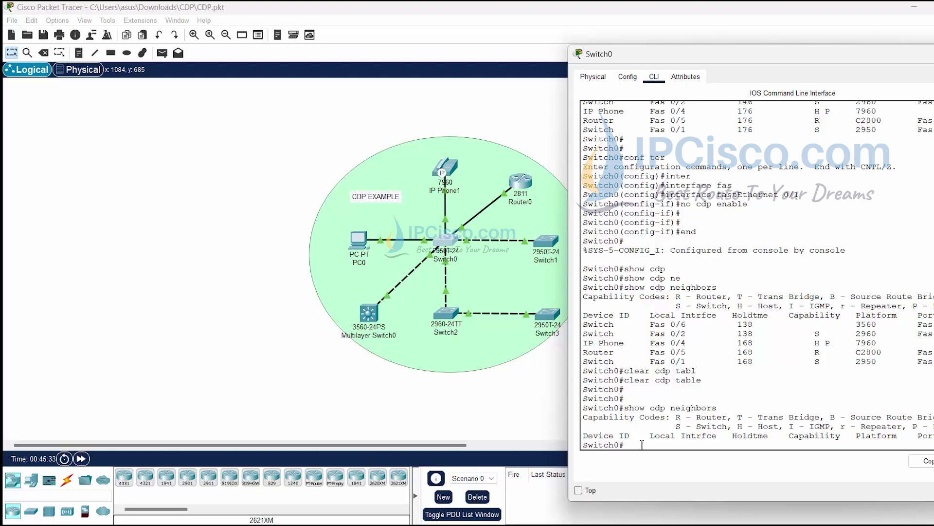
# - Rerun show cdp neighbors repeatedly until the phone and router reappear
pyautogui.press('Up')
pyautogui.press('Return')
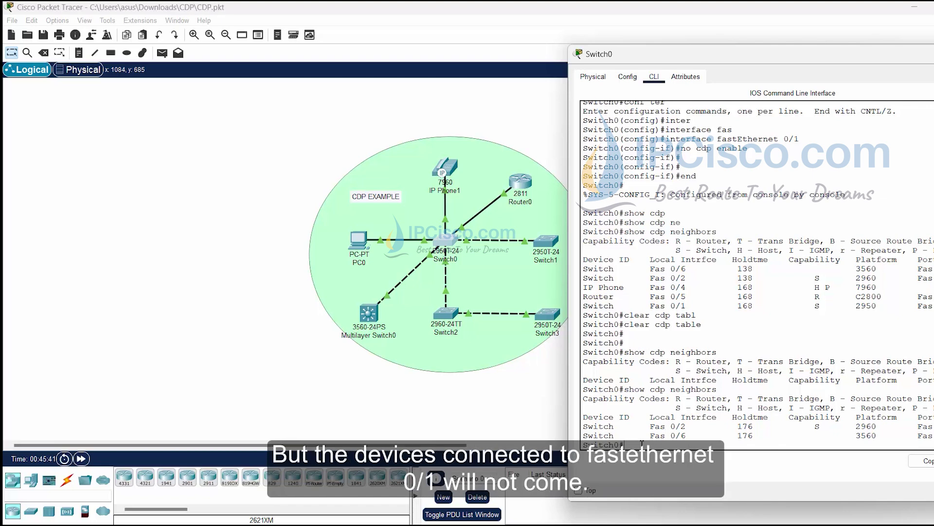
pyautogui.press('Up')
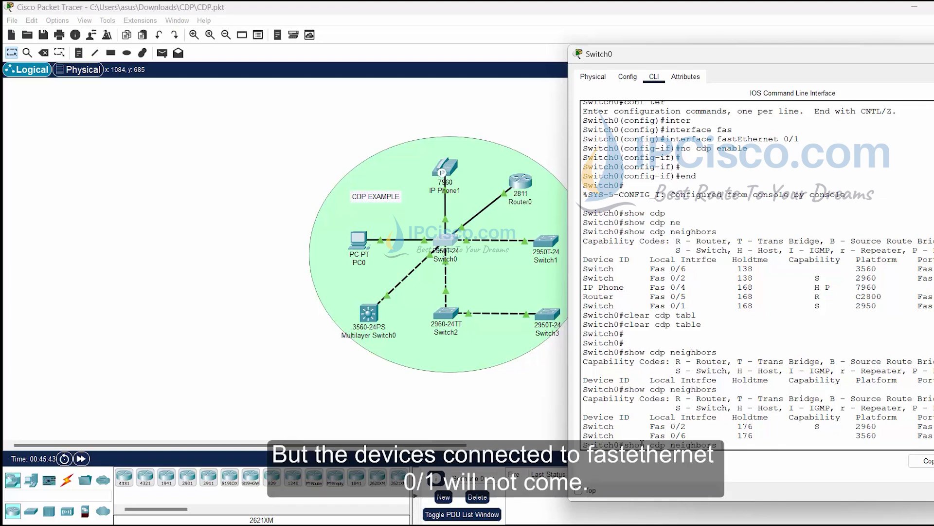
pyautogui.press('Return')
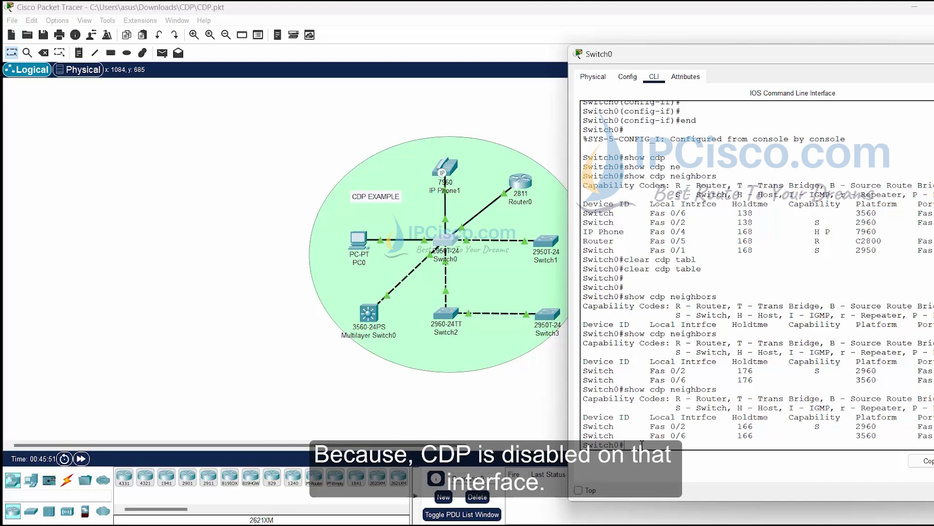
pyautogui.press('Up')
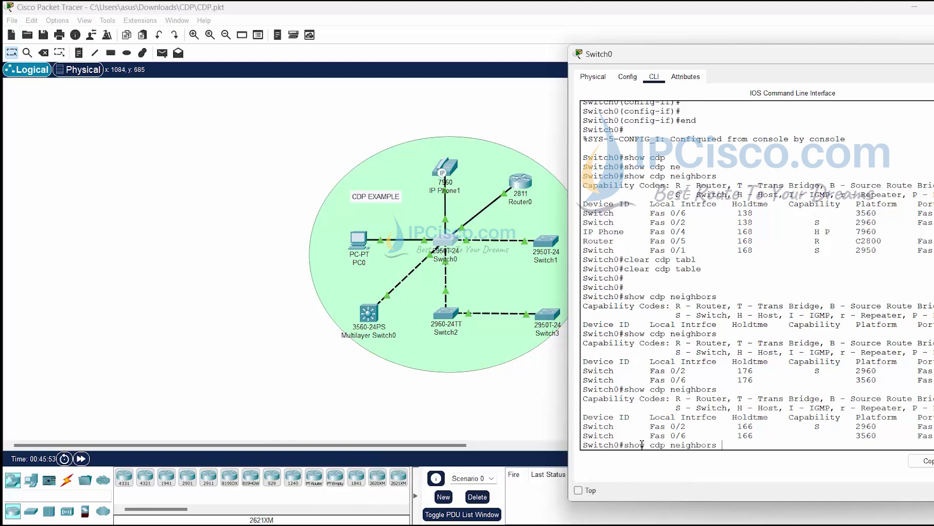
pyautogui.press('Return')
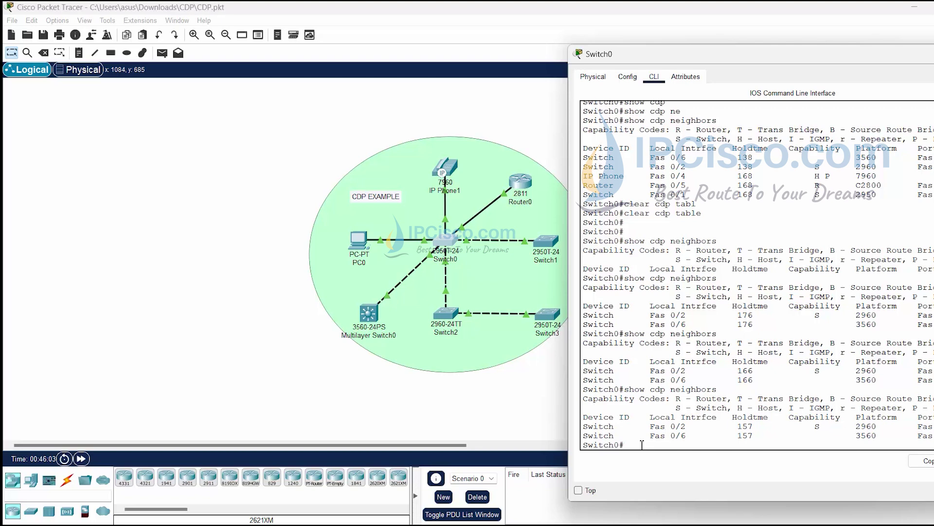
pyautogui.press('Up')
pyautogui.press('Return')
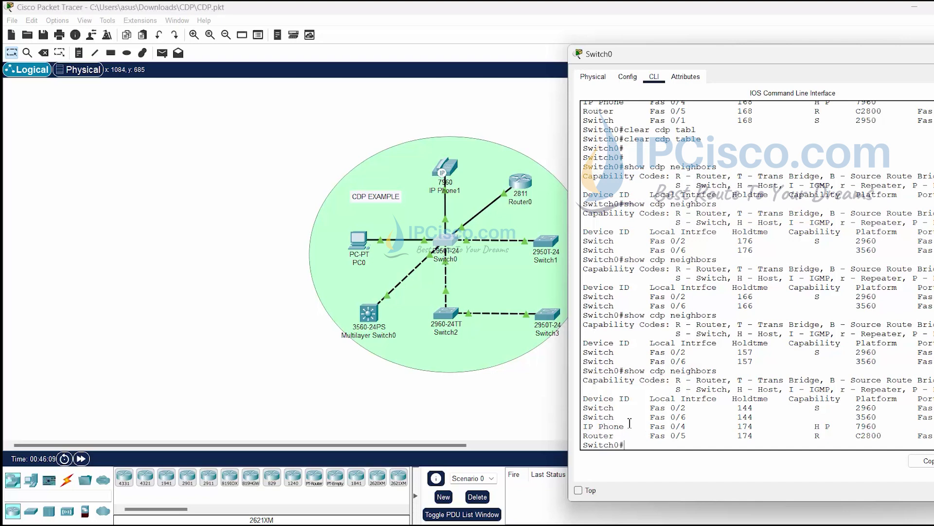
# - Compare the four current neighbor rows with the earlier Fas 0/1 entry, then rerun the listing
pyautogui.moveTo(583, 408); pyautogui.dragTo(713, 435)
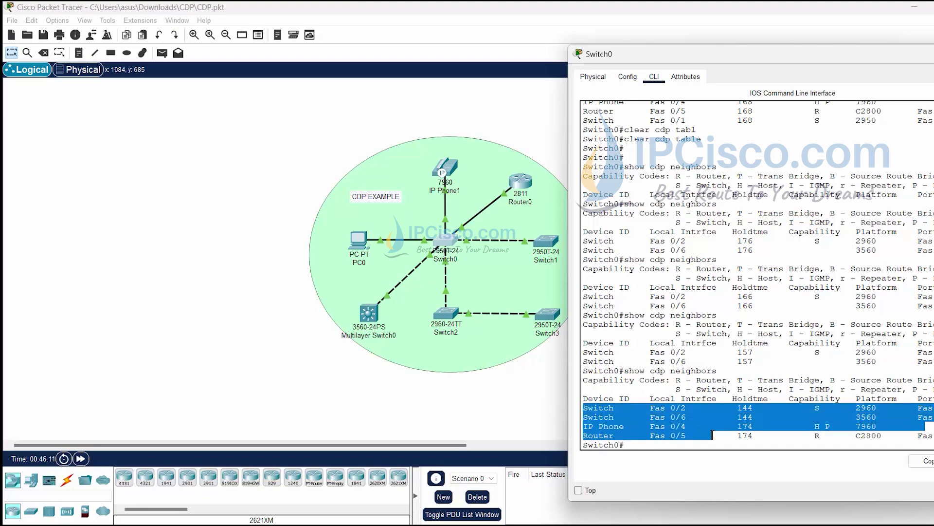
pyautogui.scroll(1, 676, 287)
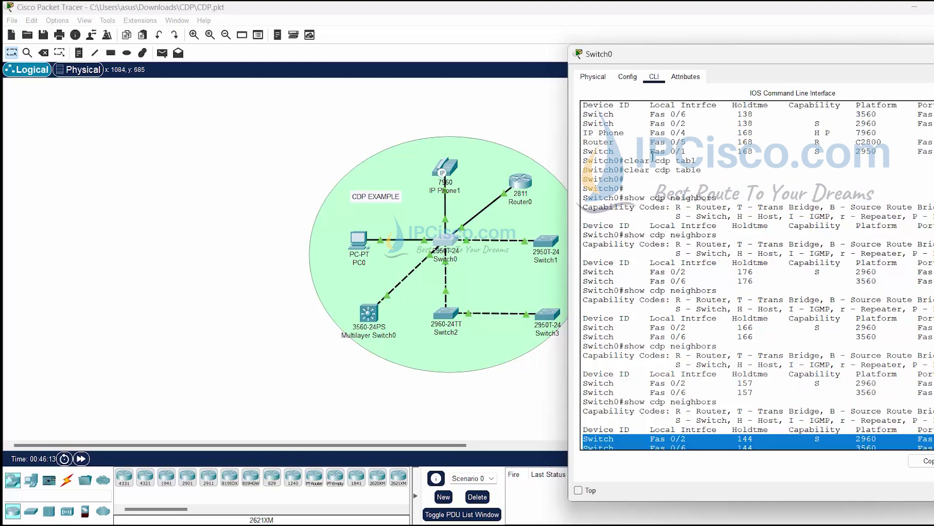
pyautogui.moveTo(651, 152); pyautogui.dragTo(686, 151)
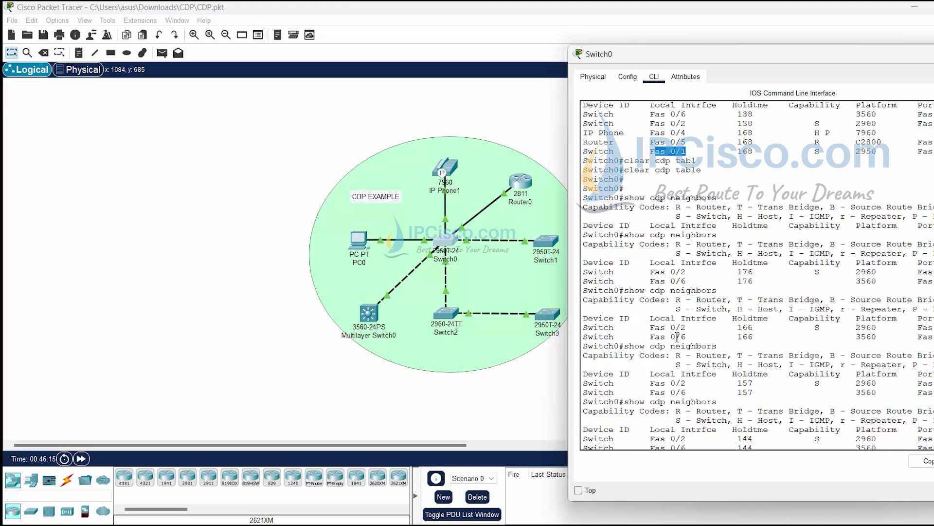
pyautogui.scroll(-1, 677, 337)
pyautogui.tripleClick(650, 439)
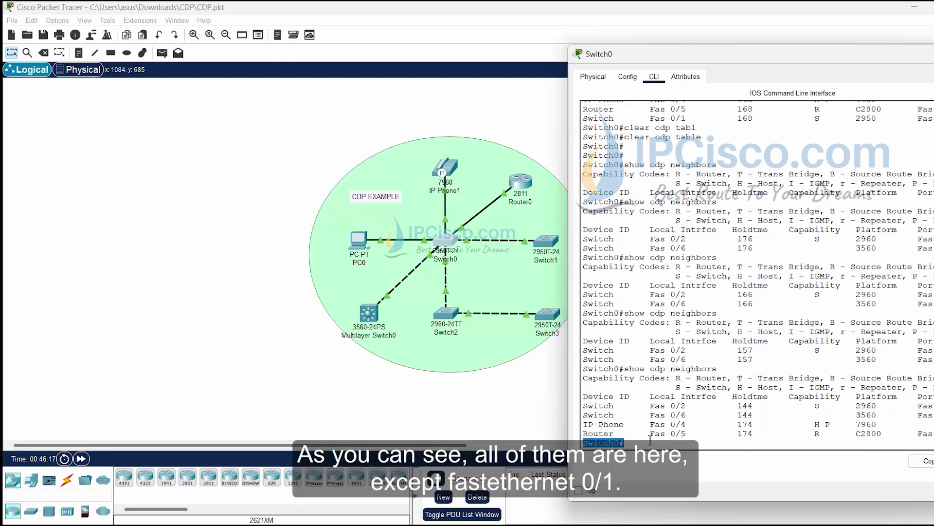
pyautogui.press('Up')
pyautogui.press('Return')
pyautogui.press('Return')
pyautogui.press('Return')
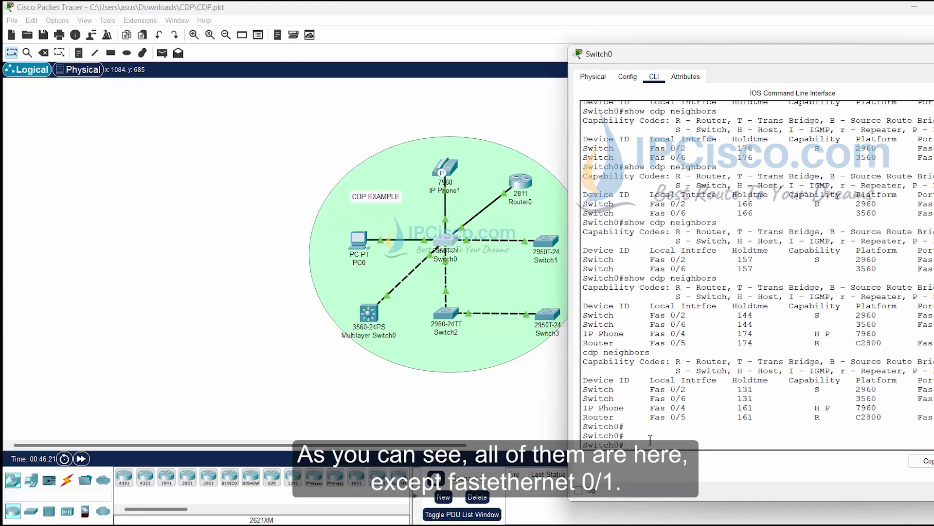
# - Re-enable CDP on interface FastEthernet 0/1 and end back at the Switch0# prompt
pyautogui.write('conf')
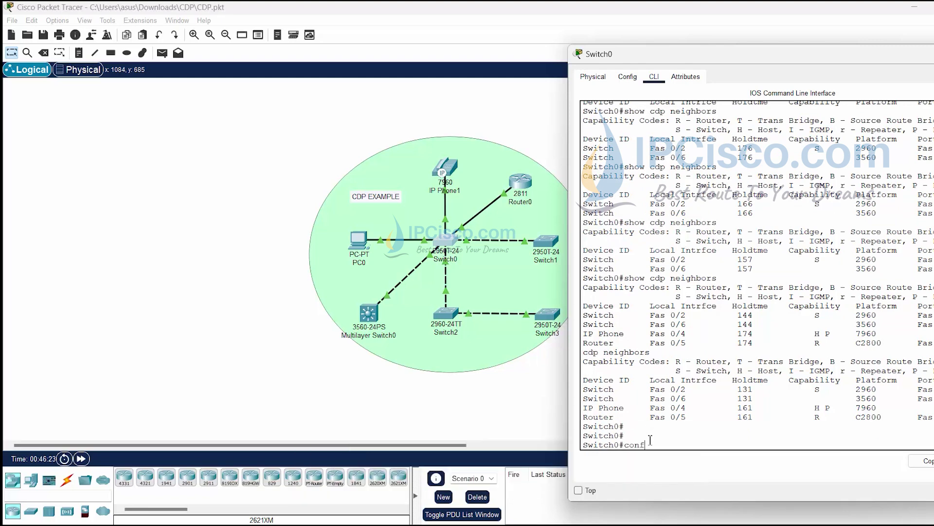
pyautogui.write(' t')
pyautogui.press('Return')
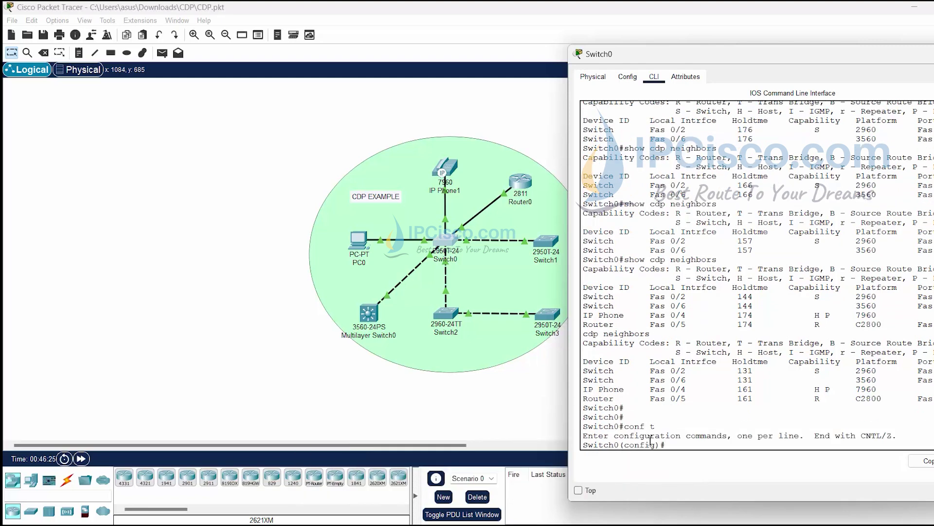
pyautogui.write('int')
pyautogui.press('Tab')
pyautogui.write('fas')
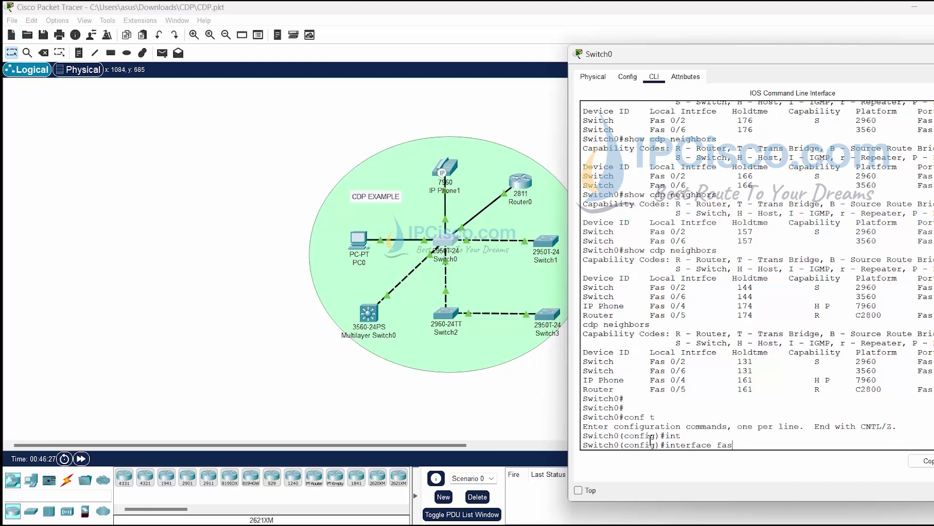
pyautogui.press('Tab')
pyautogui.write('0/1')
pyautogui.press('Return')
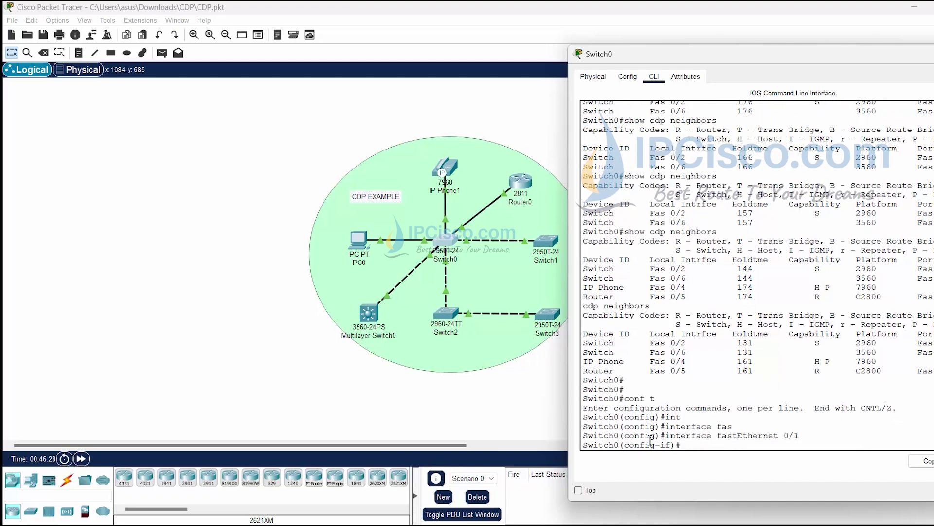
pyautogui.write('cdp enable')
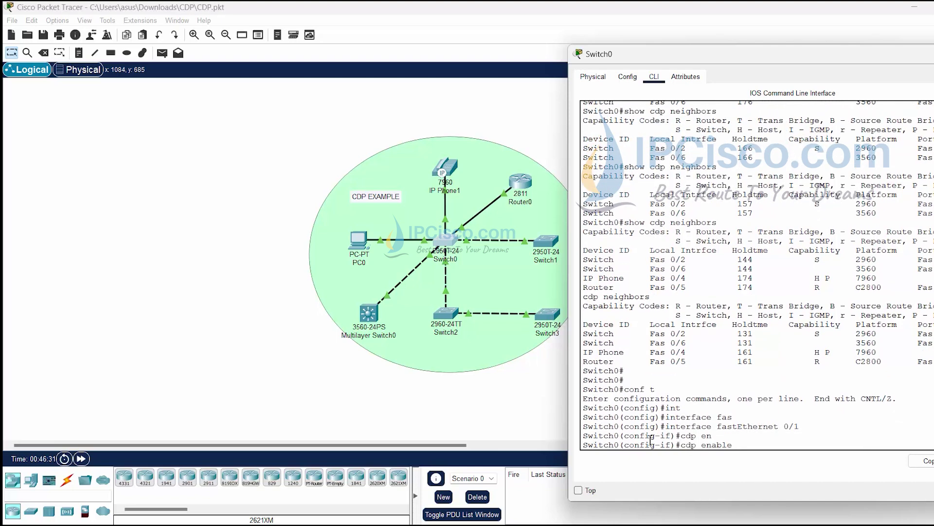
pyautogui.press('Return')
pyautogui.write('end')
pyautogui.press('Return')
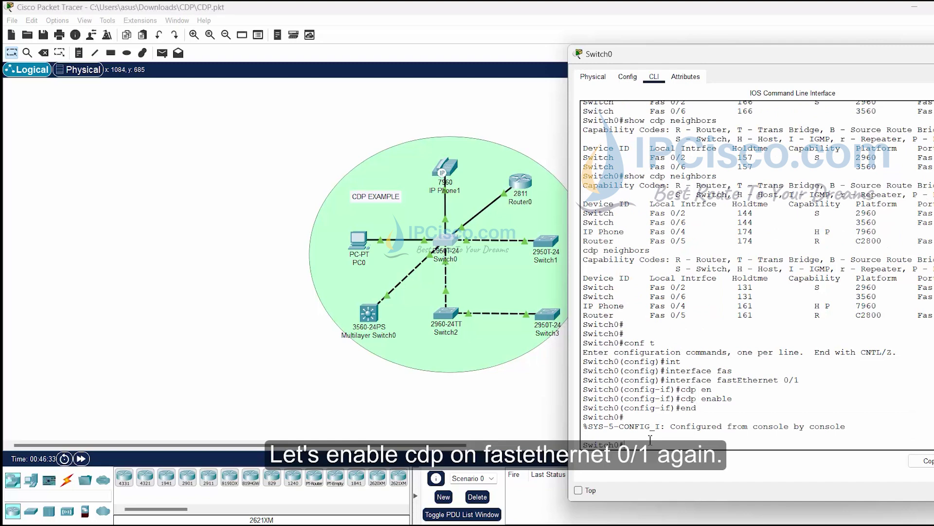
pyautogui.press('Return')
# - Rerun show cdp neighbors repeatedly until the 2950 switch on Fas 0/1 is listed again
pyautogui.write('show cdp neighbors')
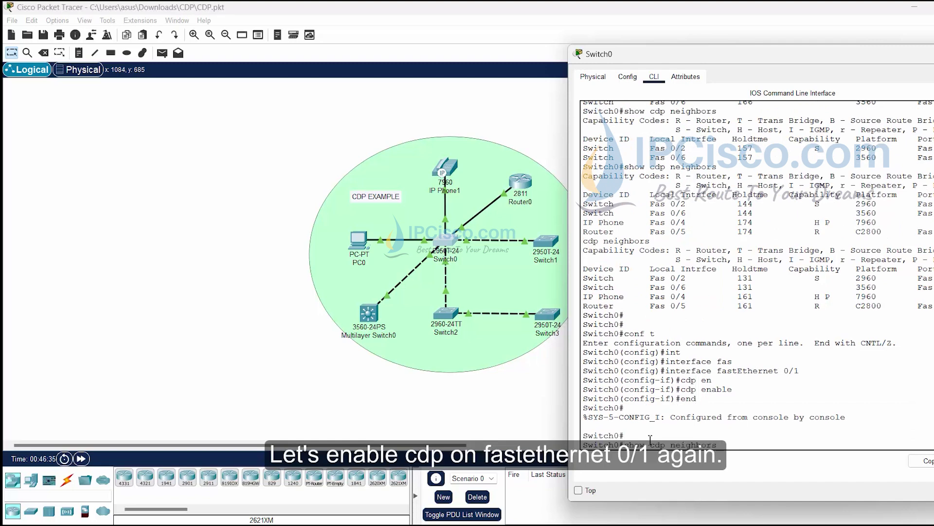
pyautogui.press('Return')
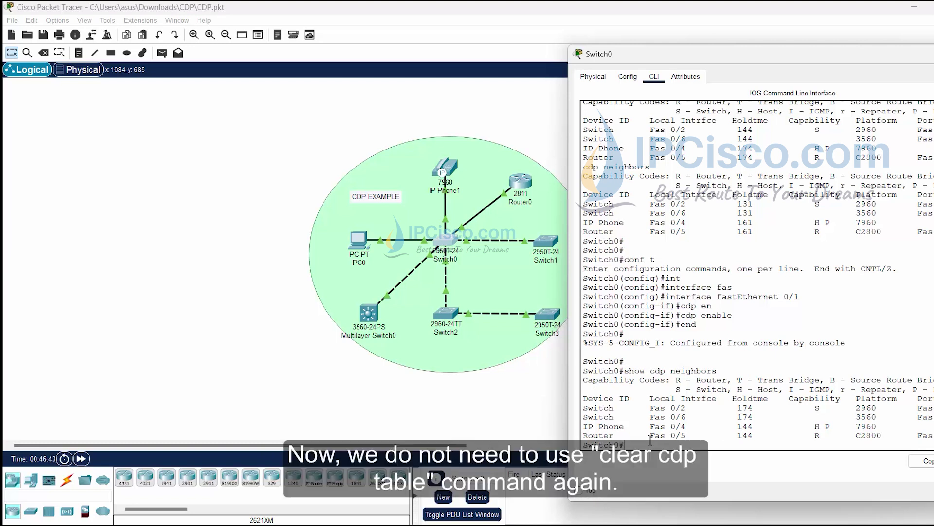
pyautogui.press('Up')
pyautogui.press('Return')
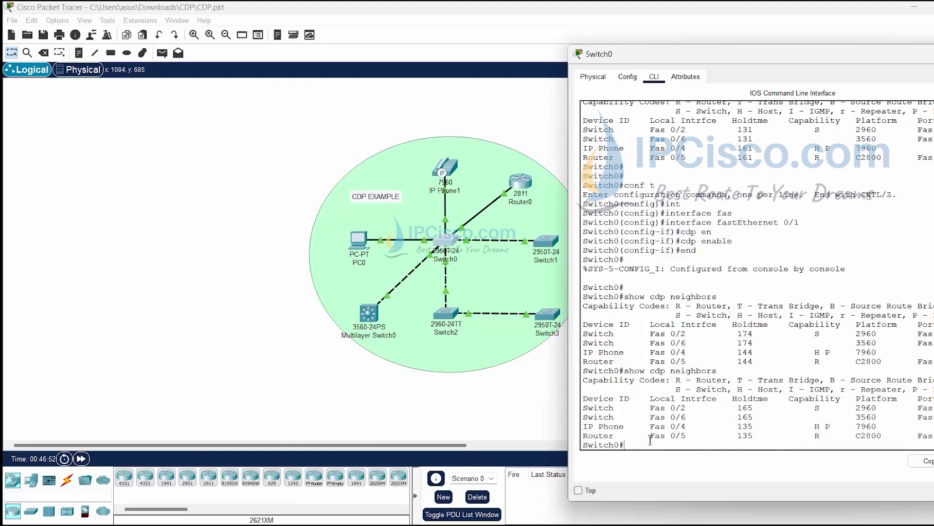
pyautogui.press('Up')
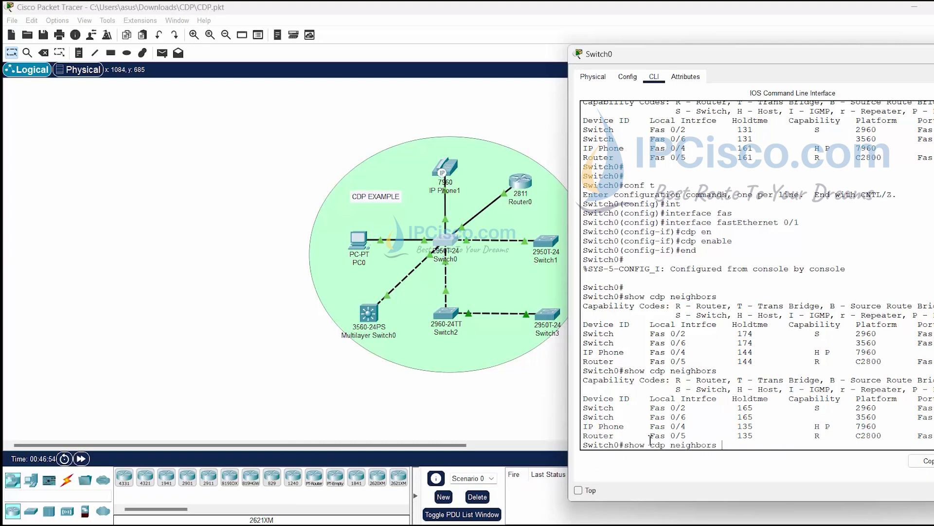
pyautogui.press('Return')
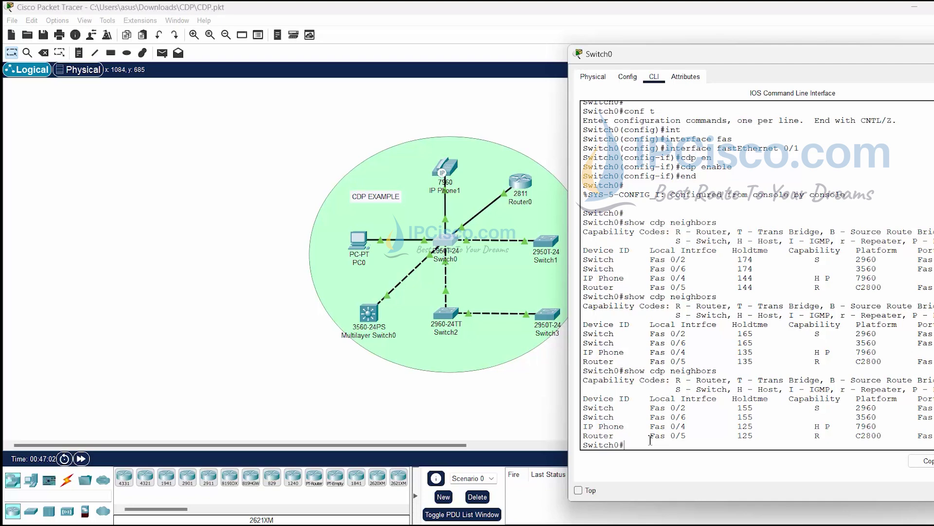
pyautogui.press('Up')
pyautogui.press('Return')
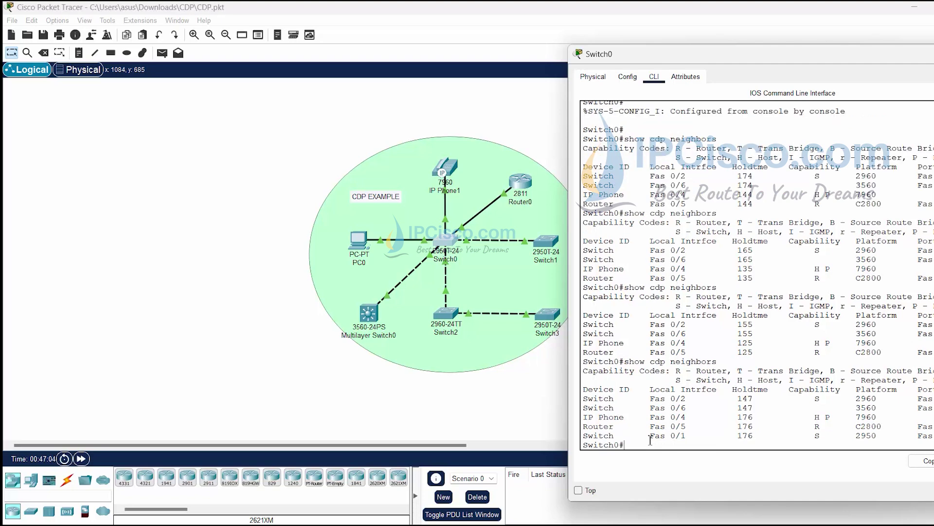
pyautogui.press('Return')
pyautogui.press('Return')
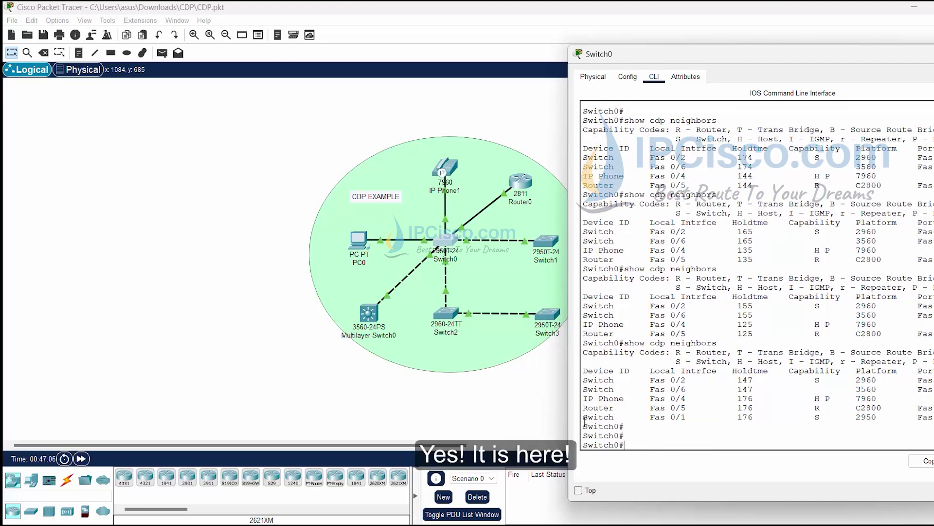
# - Highlight the returned Fas 0/1 neighbor entry, then close the Switch0 window
pyautogui.moveTo(584, 417); pyautogui.dragTo(927, 418)
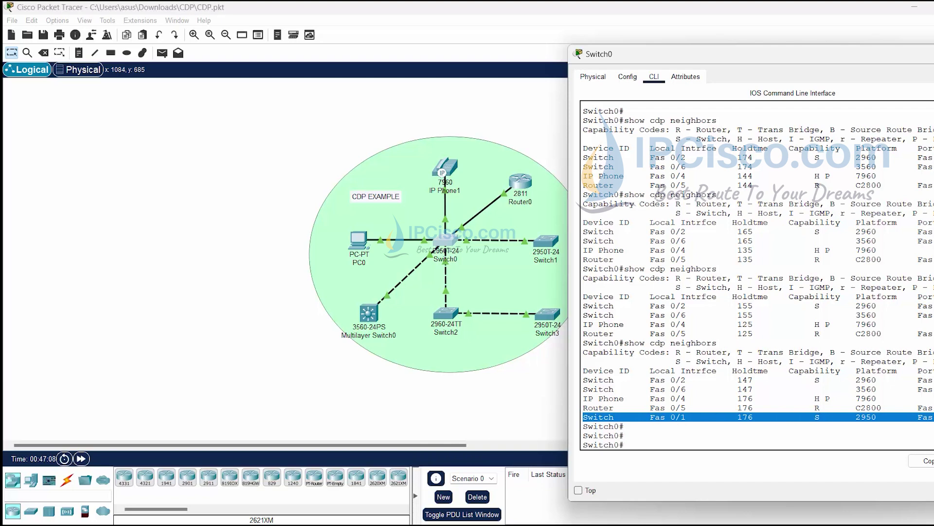
pyautogui.click(785, 441)
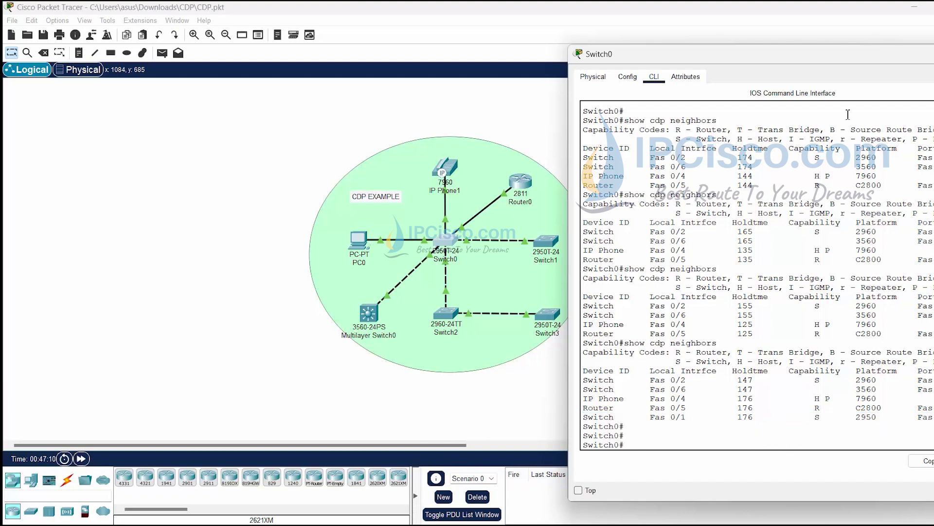
pyautogui.click(927, 54)
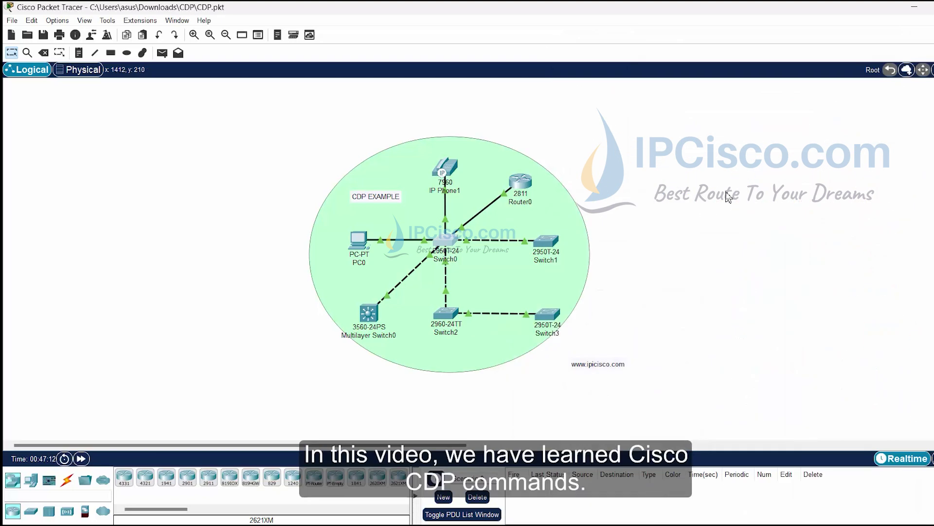